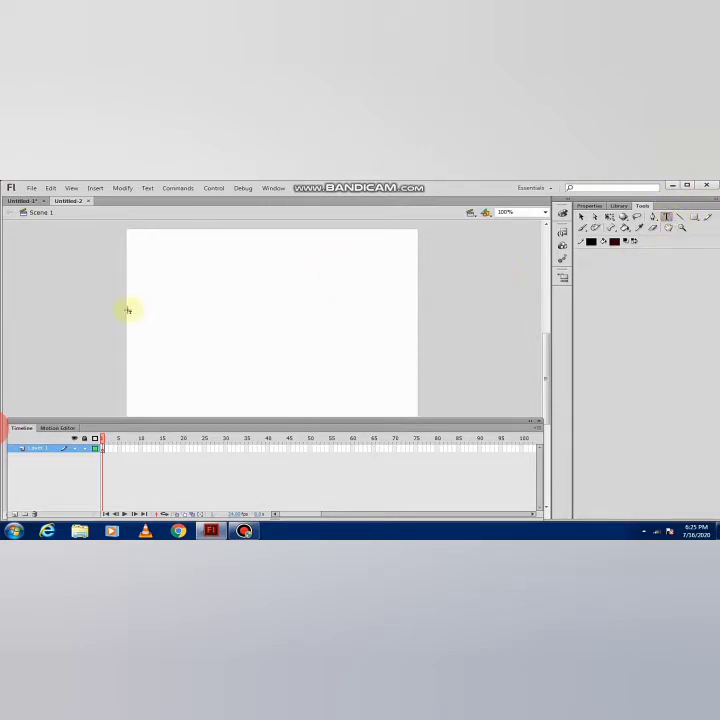
# Add the text "SRBPS" on the upper part of the blank stage with the Text tool.
pyautogui.click(166, 309)
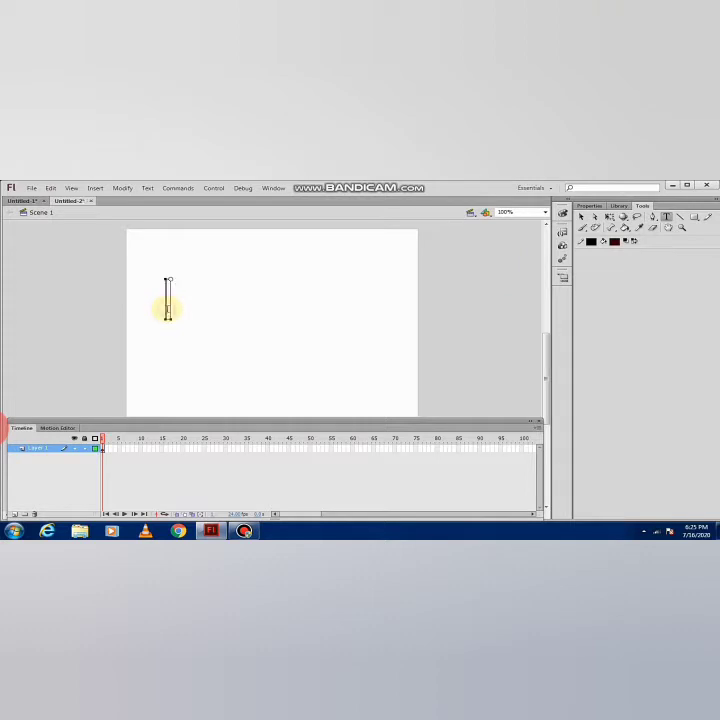
pyautogui.write('SR')
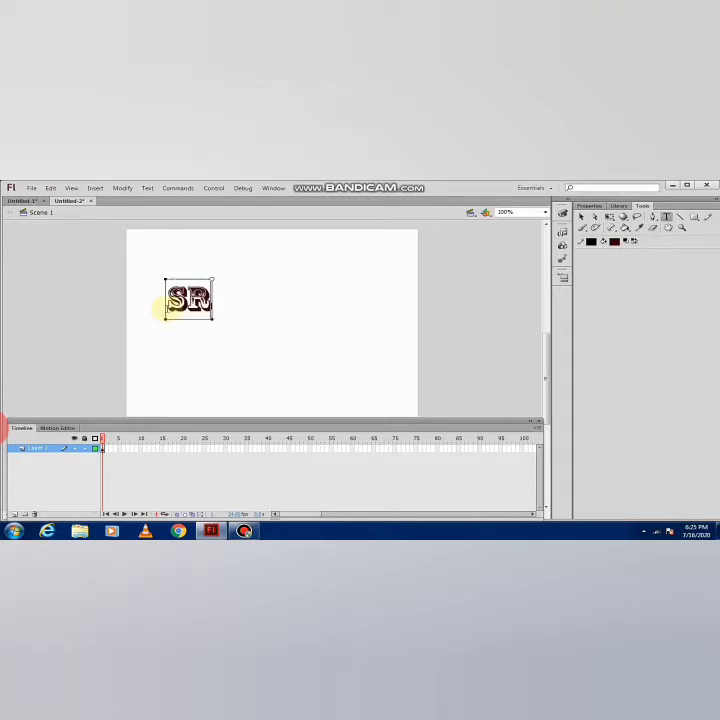
pyautogui.write('BPS')
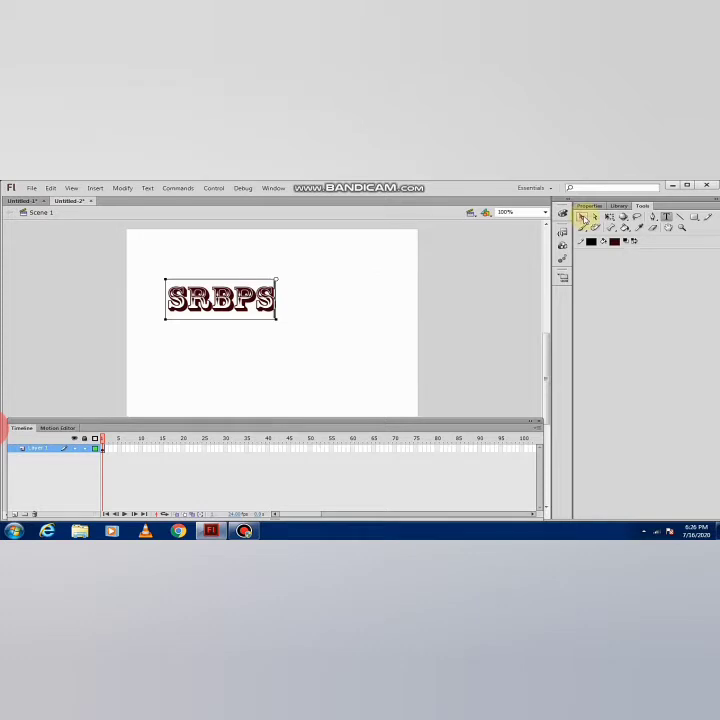
# Break the SRBPS text apart into individual letters and clear the selection.
pyautogui.click(583, 217)
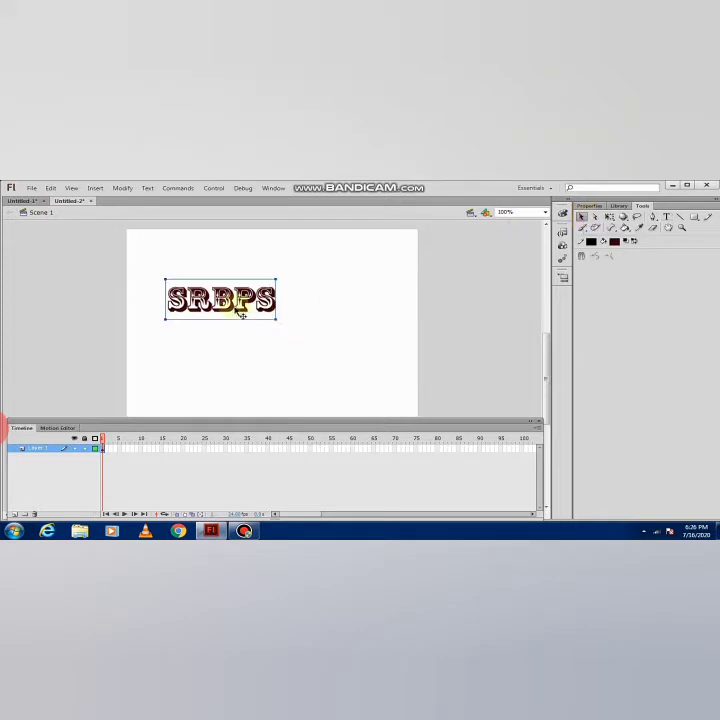
pyautogui.click(120, 189)
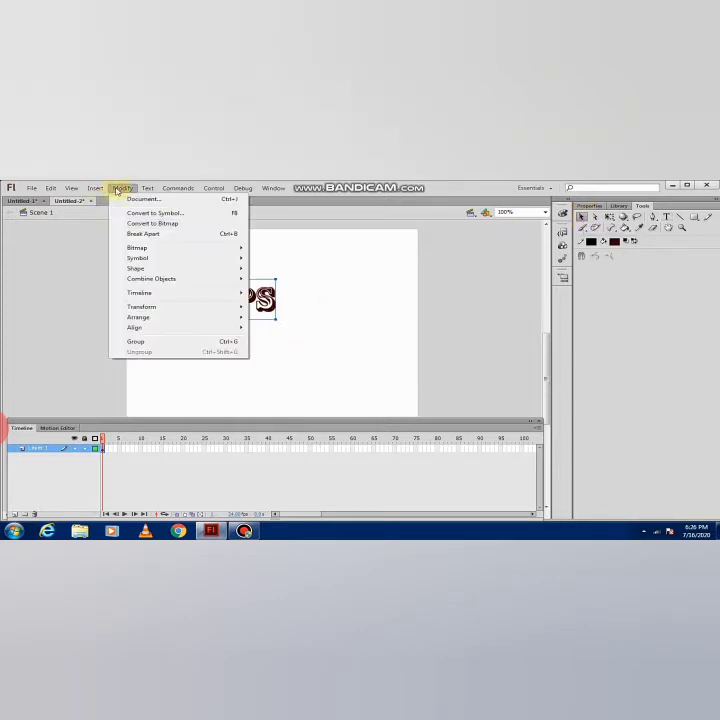
pyautogui.click(134, 234)
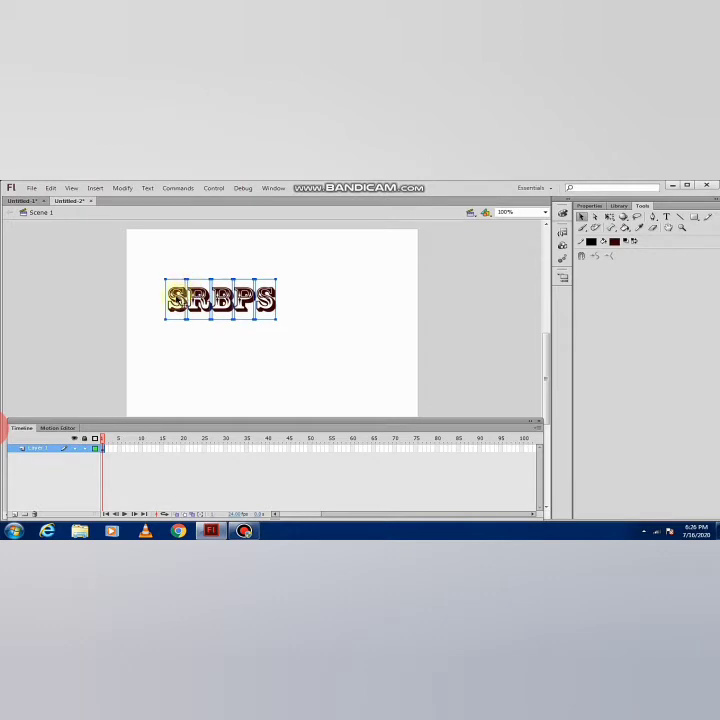
pyautogui.click(123, 189)
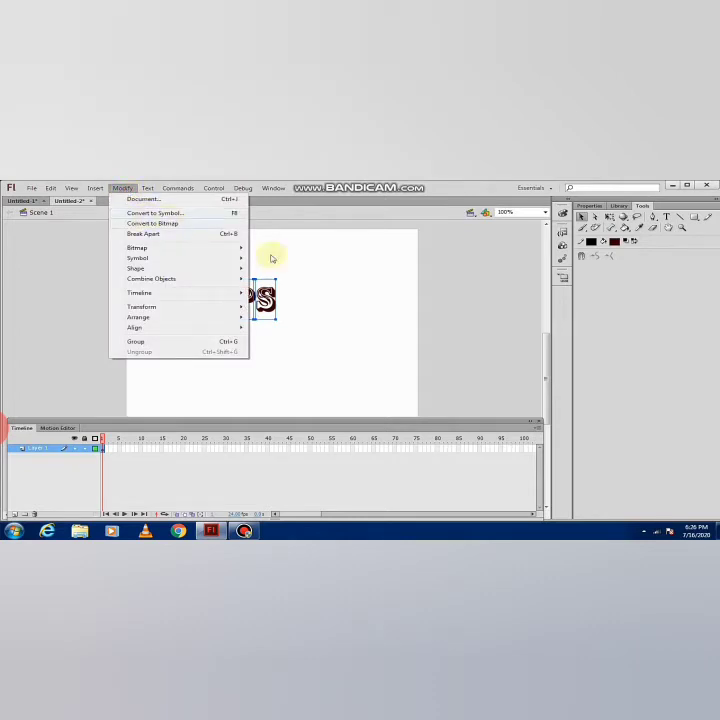
pyautogui.click(300, 283)
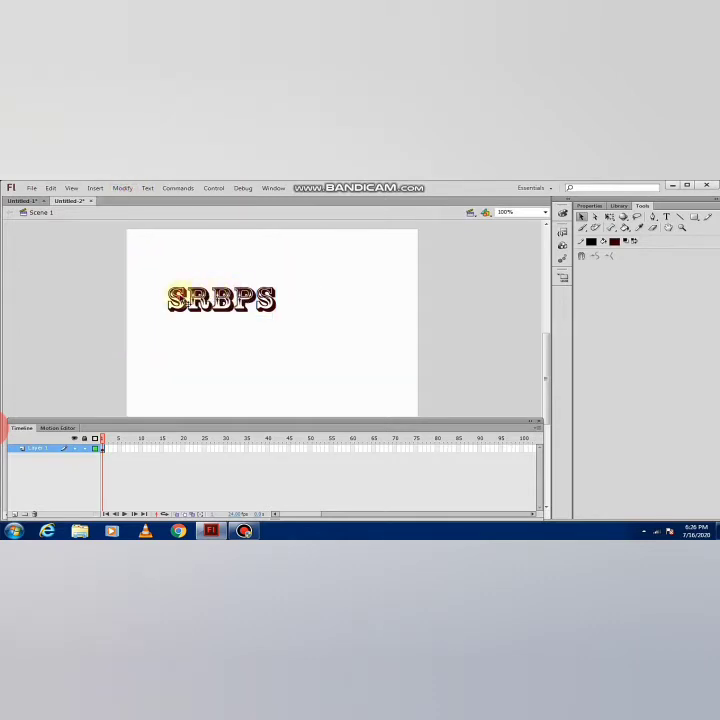
# Convert the first letter S into a symbol of type Movie Clip, keeping the default name Symbol 1.
pyautogui.click(172, 295)
pyautogui.click(121, 189)
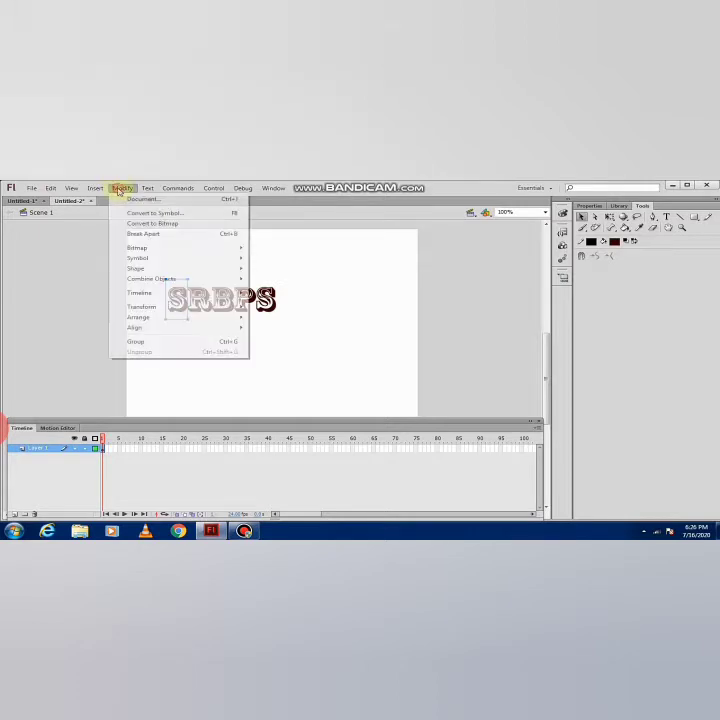
pyautogui.click(145, 215)
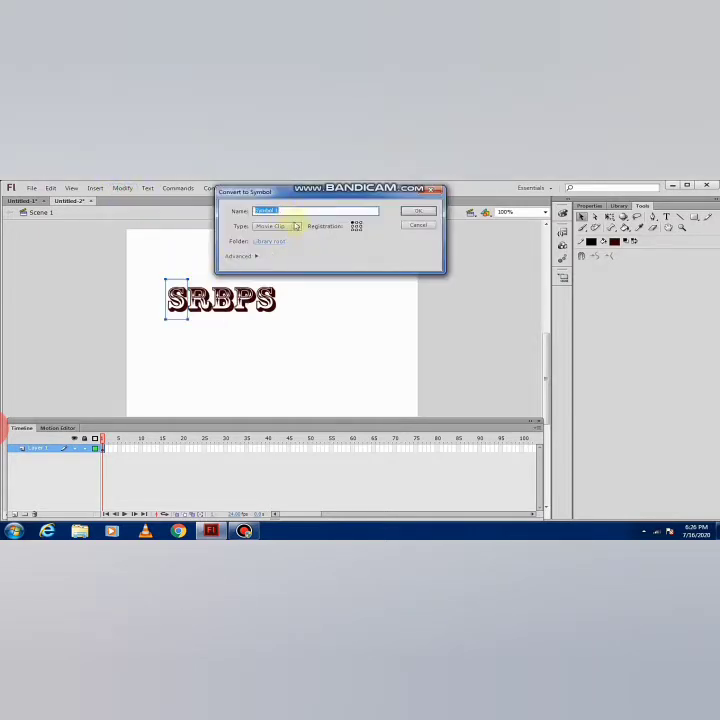
pyautogui.click(296, 226)
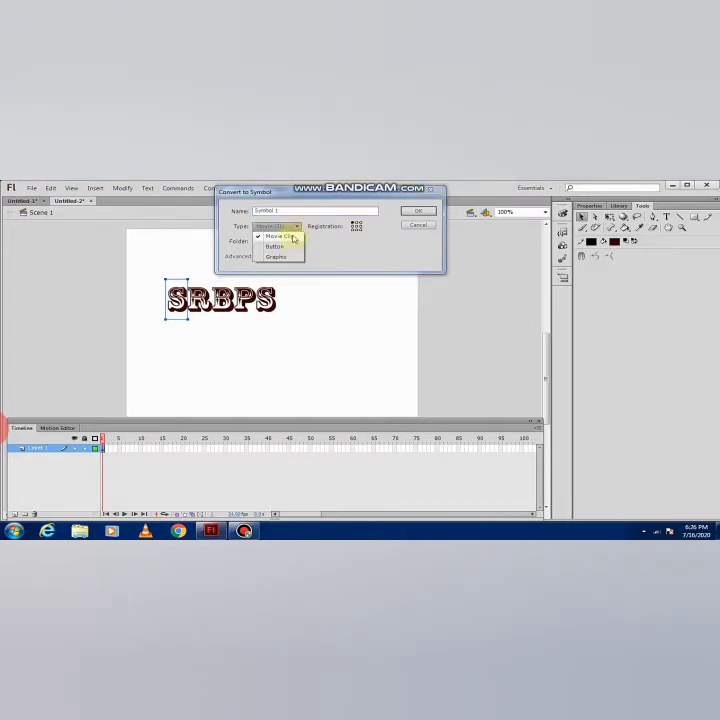
pyautogui.click(292, 237)
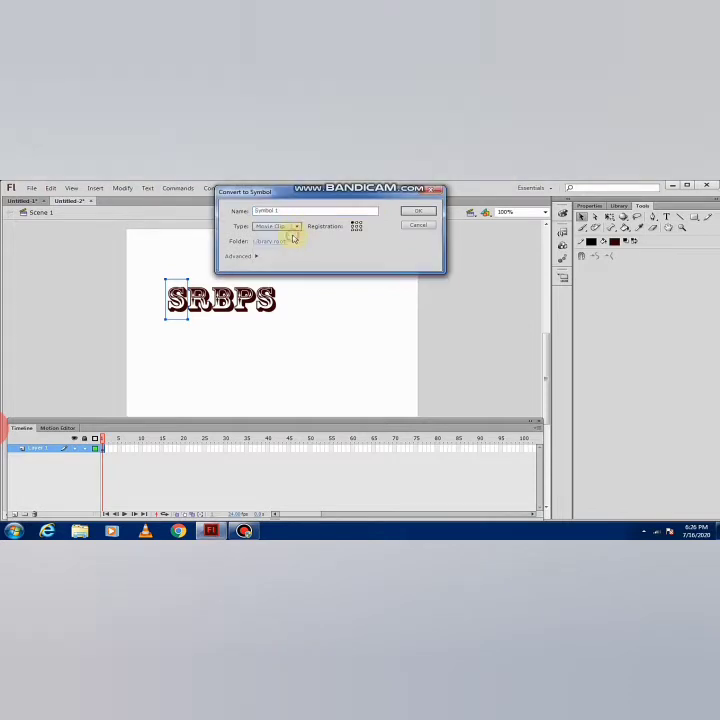
pyautogui.click(421, 214)
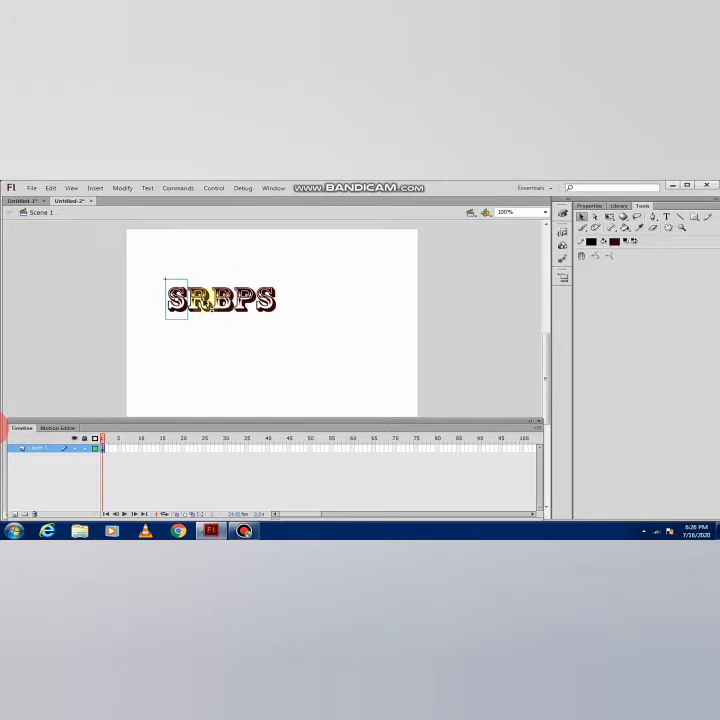
# Convert the letters R and B into separate Movie Clip symbols with their default names.
pyautogui.click(123, 188)
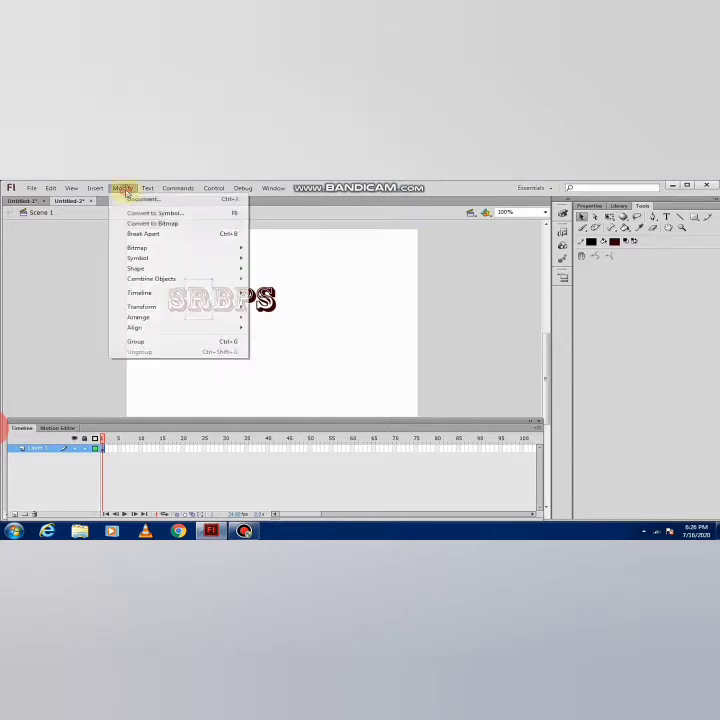
pyautogui.click(138, 214)
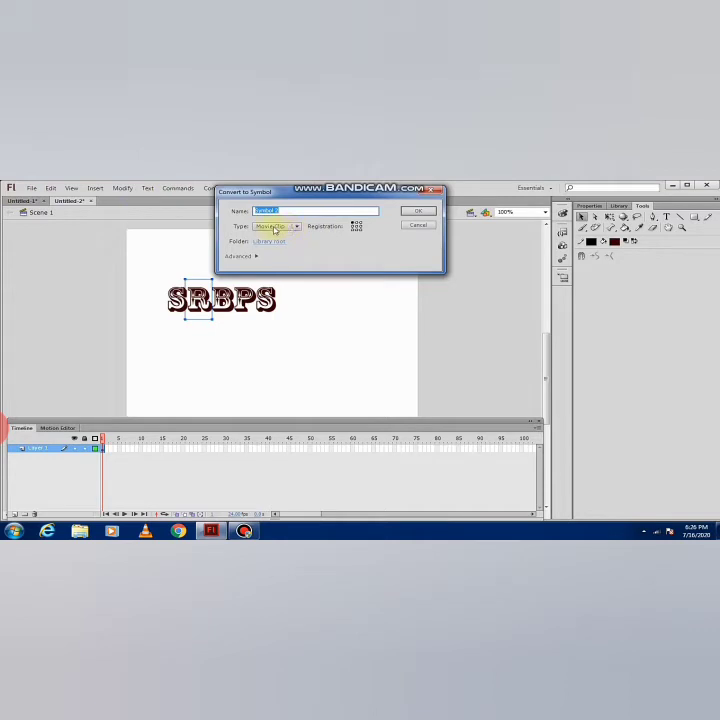
pyautogui.click(417, 211)
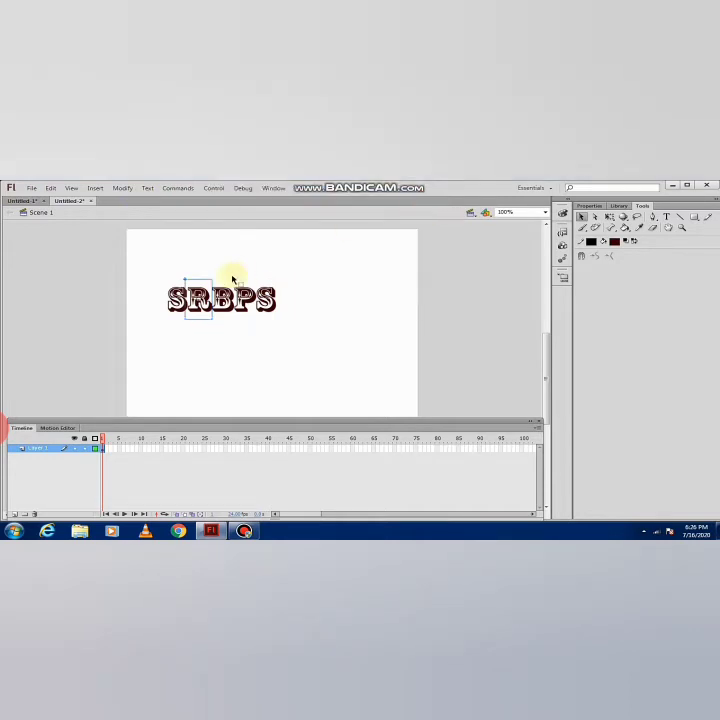
pyautogui.click(220, 295)
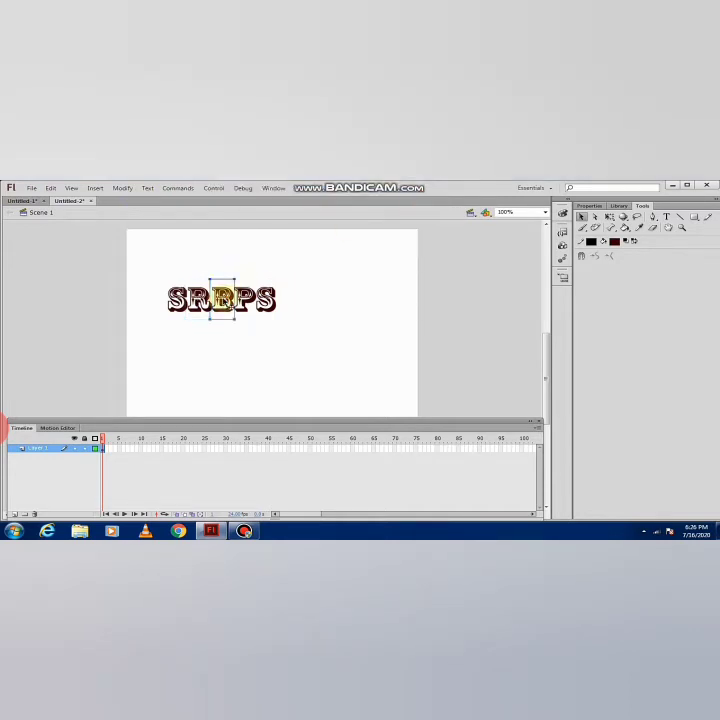
pyautogui.click(128, 189)
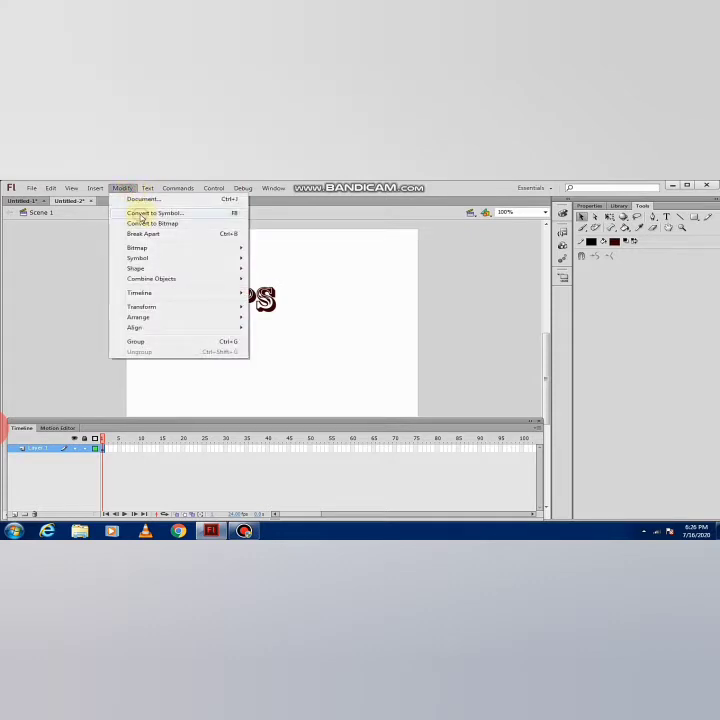
pyautogui.click(142, 214)
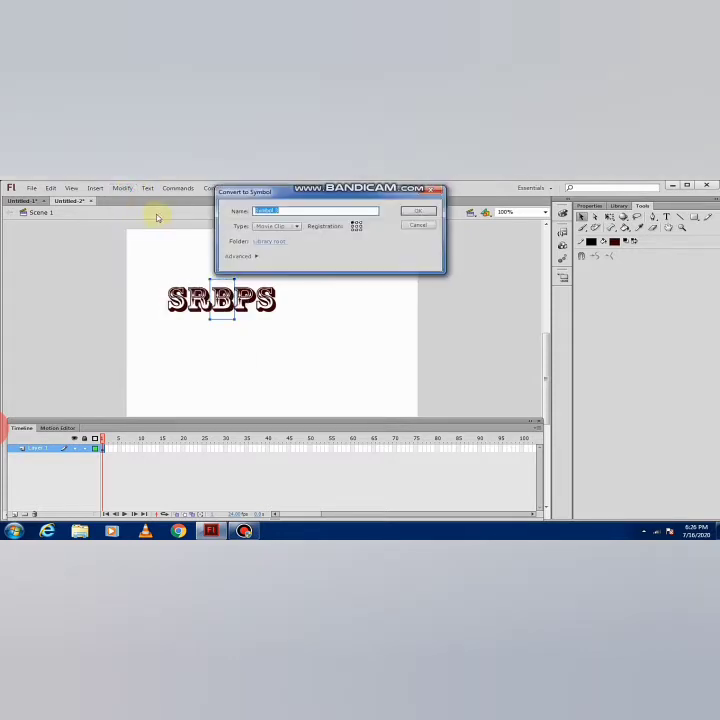
pyautogui.click(412, 214)
# Convert the letter P and the final S into separate Movie Clip symbols with their default names.
pyautogui.click(248, 302)
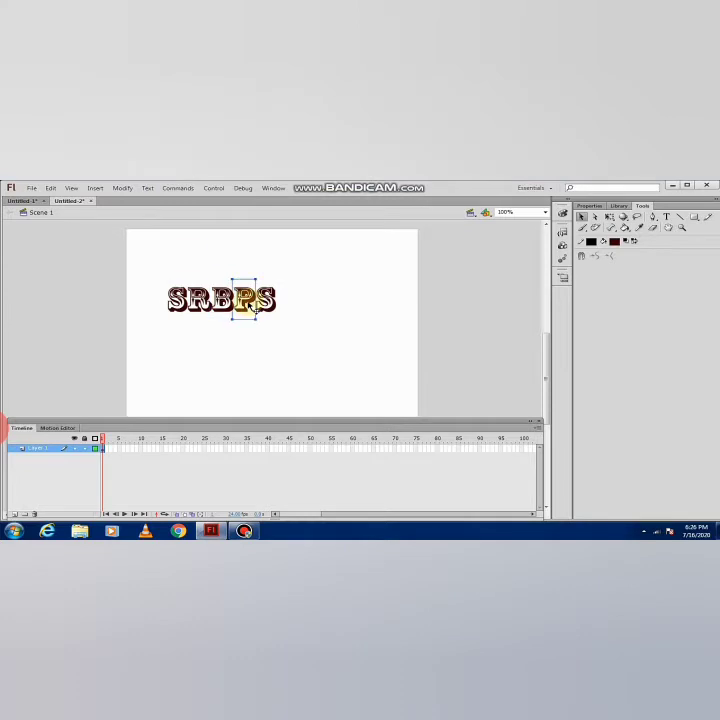
pyautogui.click(123, 188)
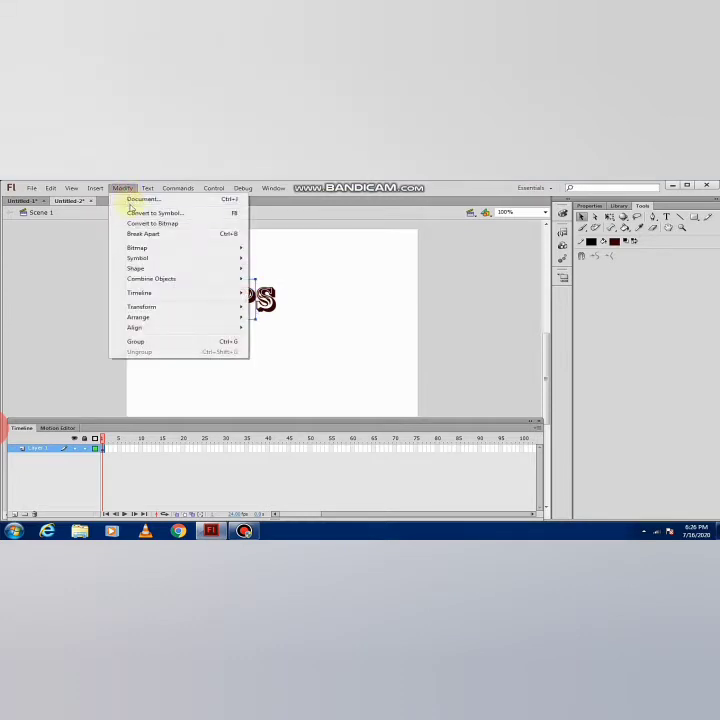
pyautogui.click(138, 213)
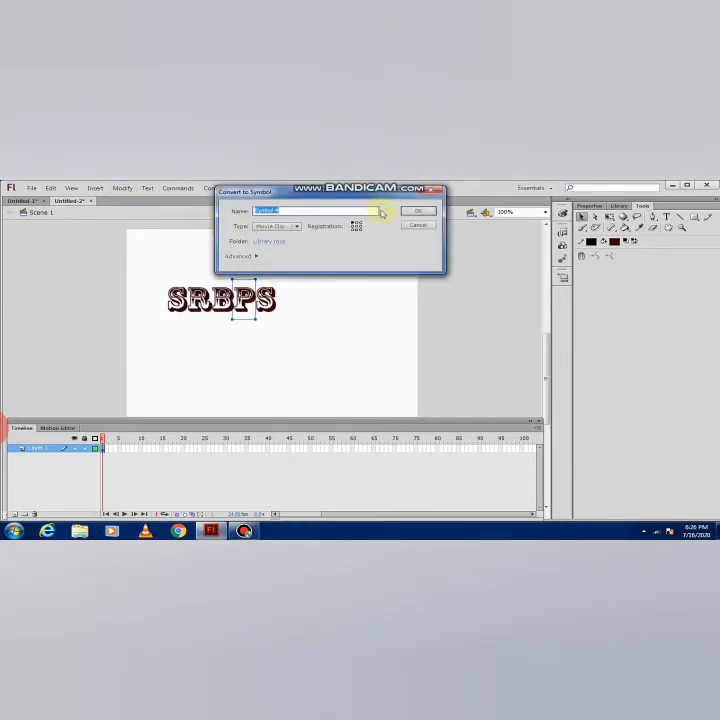
pyautogui.click(415, 211)
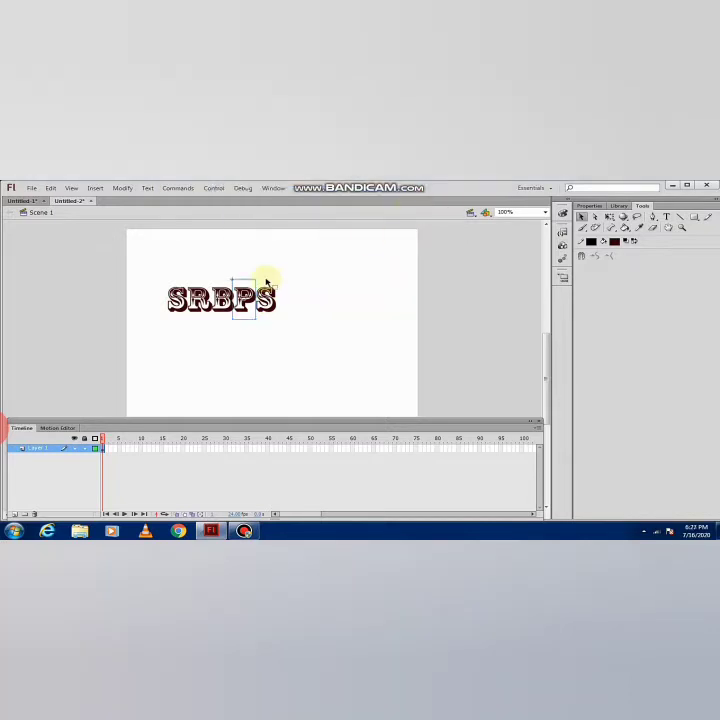
pyautogui.click(264, 292)
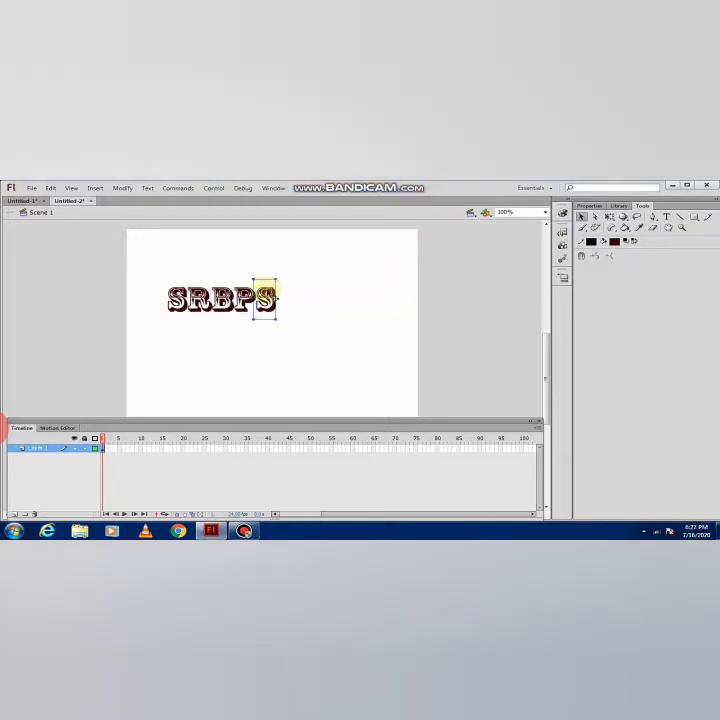
pyautogui.click(123, 189)
pyautogui.click(138, 213)
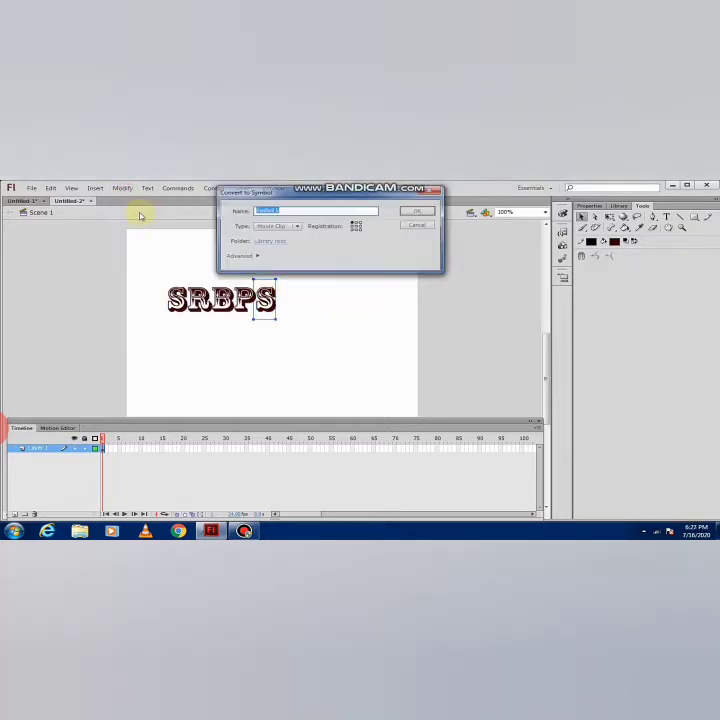
pyautogui.click(422, 211)
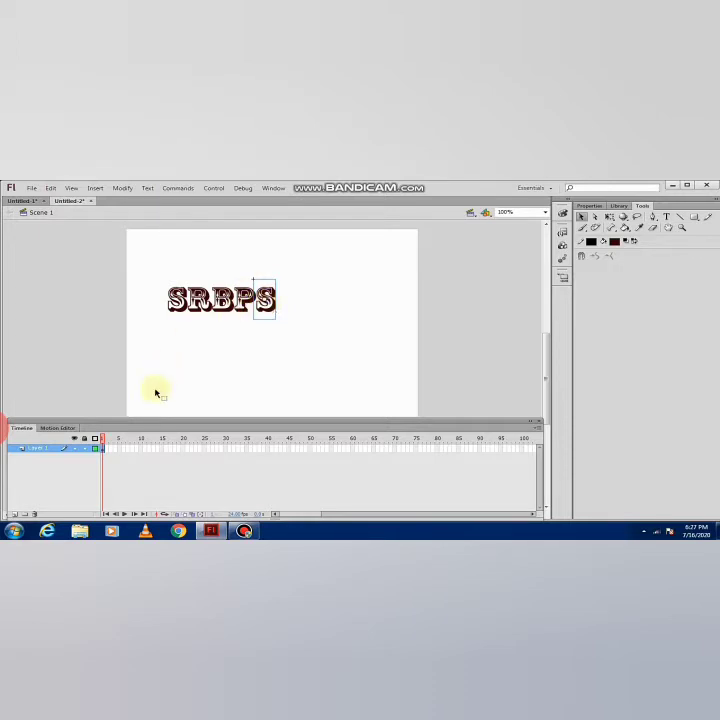
# Apply a Drop Shadow filter with default settings to the first letter S.
pyautogui.click(176, 307)
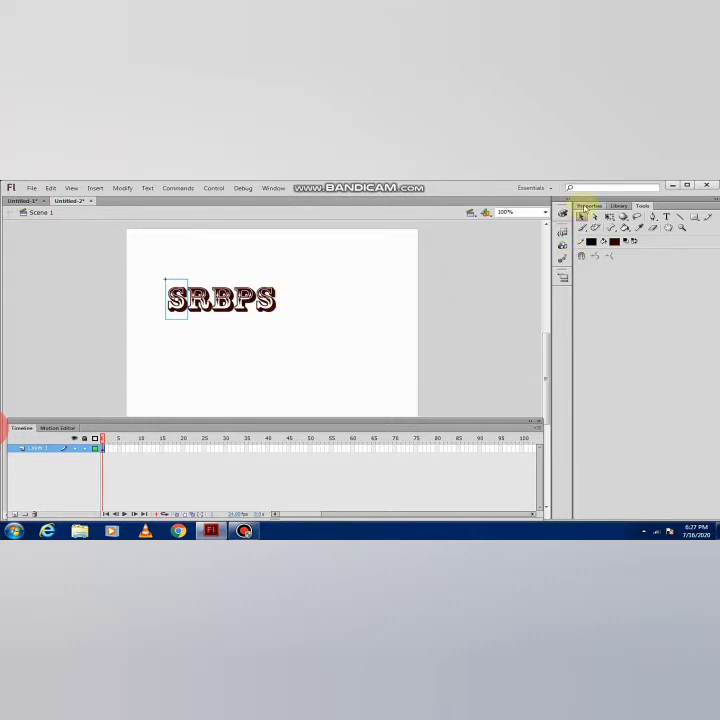
pyautogui.click(588, 206)
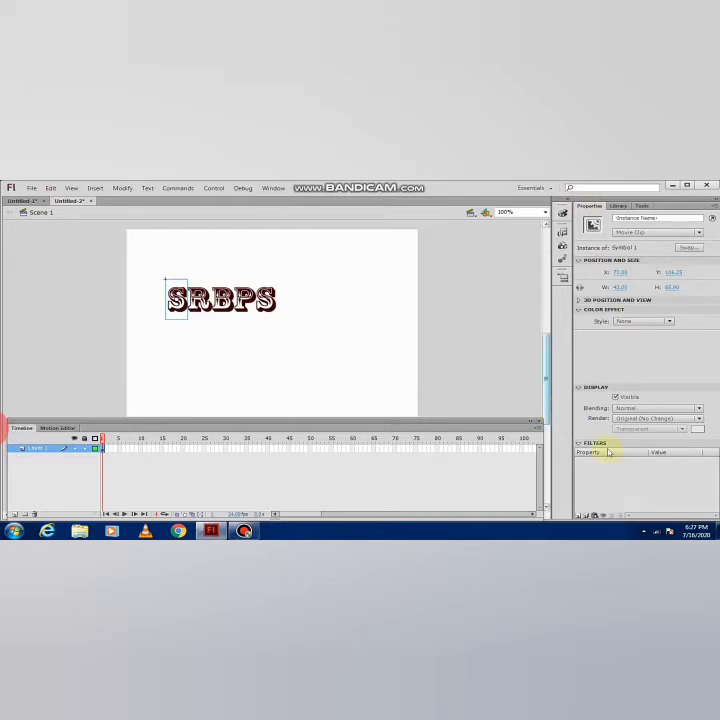
pyautogui.click(579, 515)
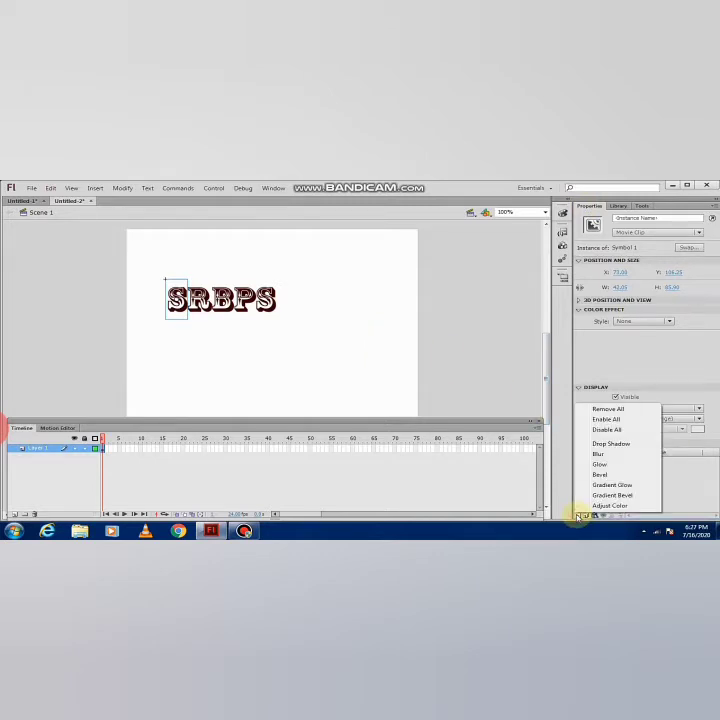
pyautogui.click(613, 445)
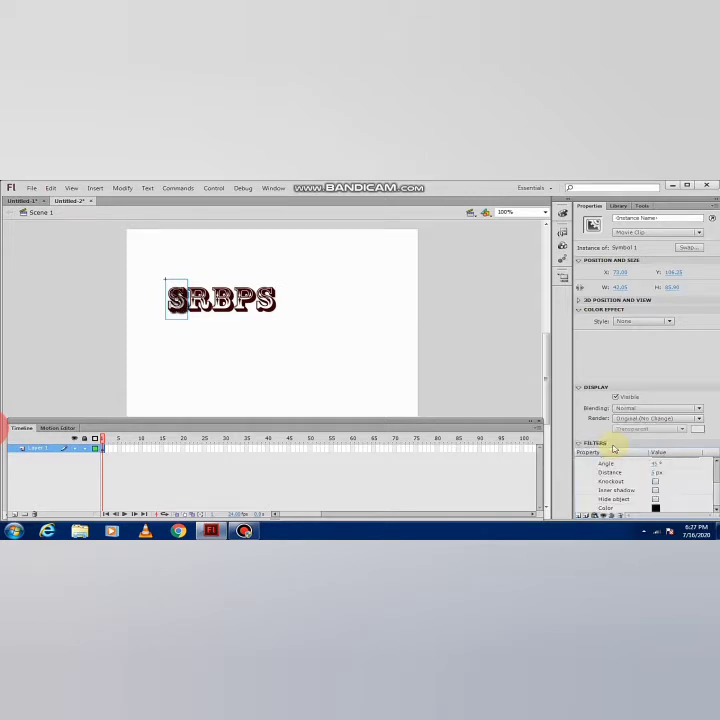
# Apply a default Drop Shadow filter to the letter R and to the letter B.
pyautogui.click(203, 306)
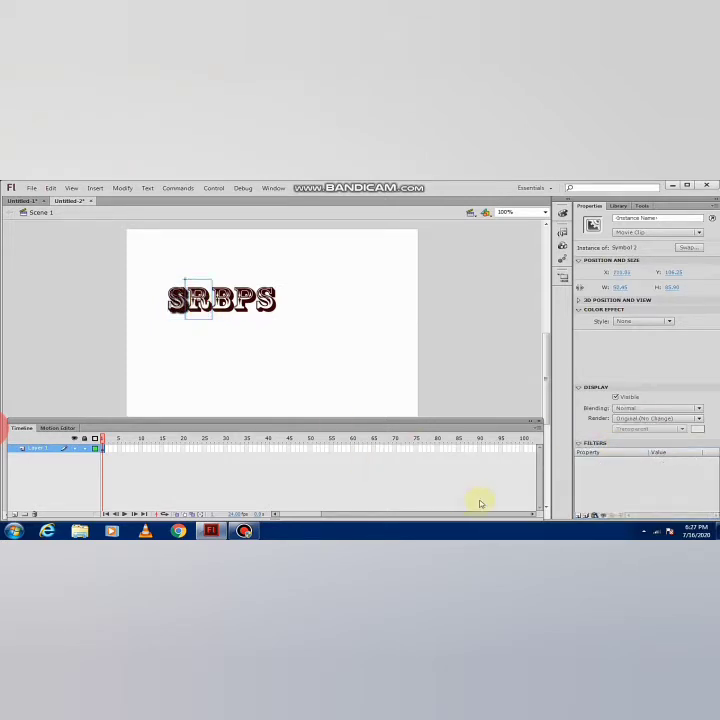
pyautogui.click(578, 518)
pyautogui.click(604, 446)
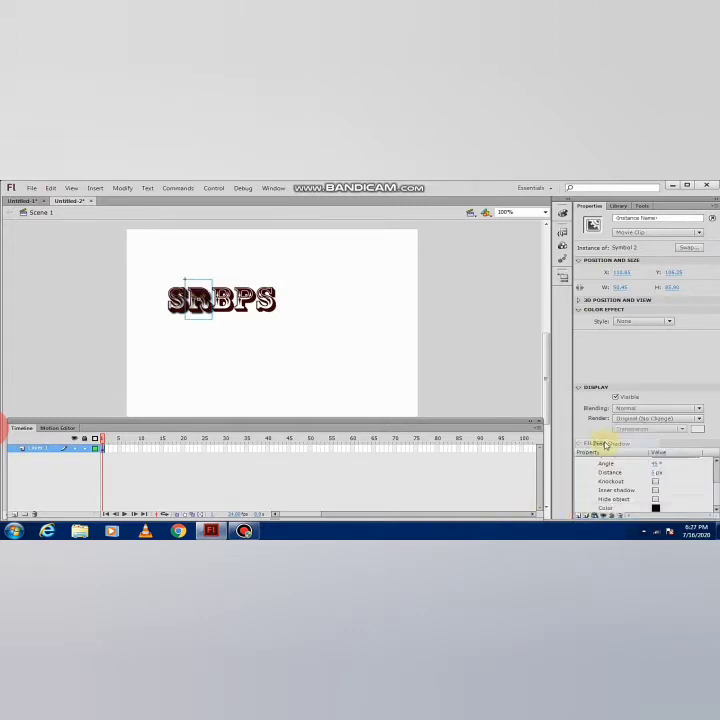
pyautogui.click(224, 301)
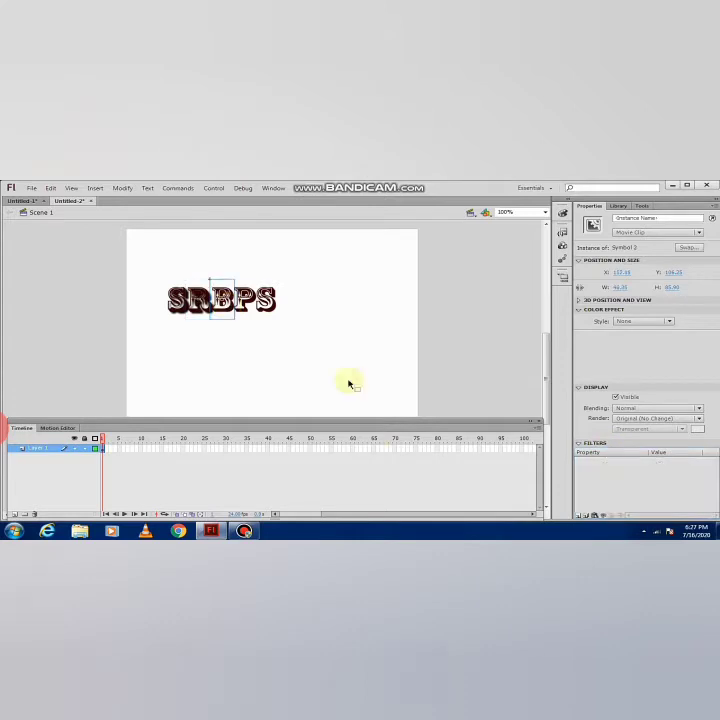
pyautogui.click(579, 516)
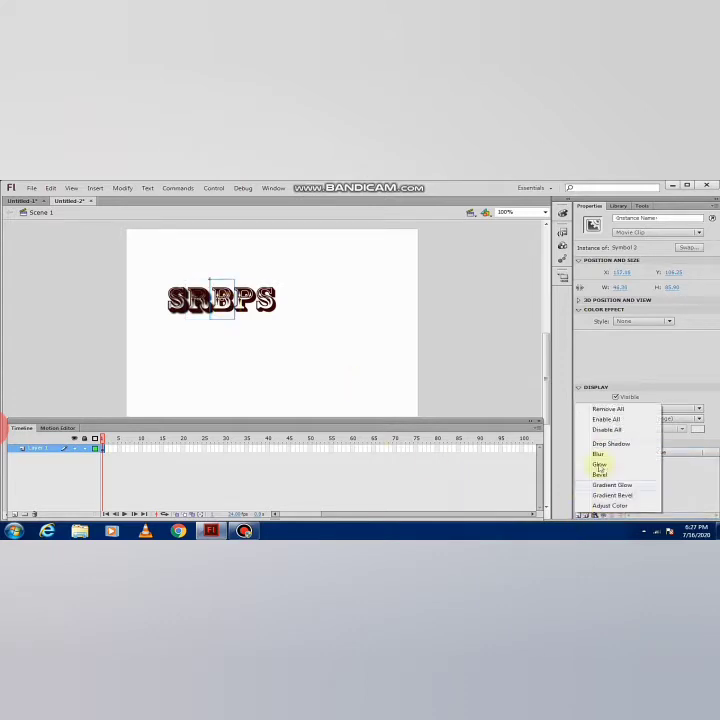
pyautogui.click(609, 443)
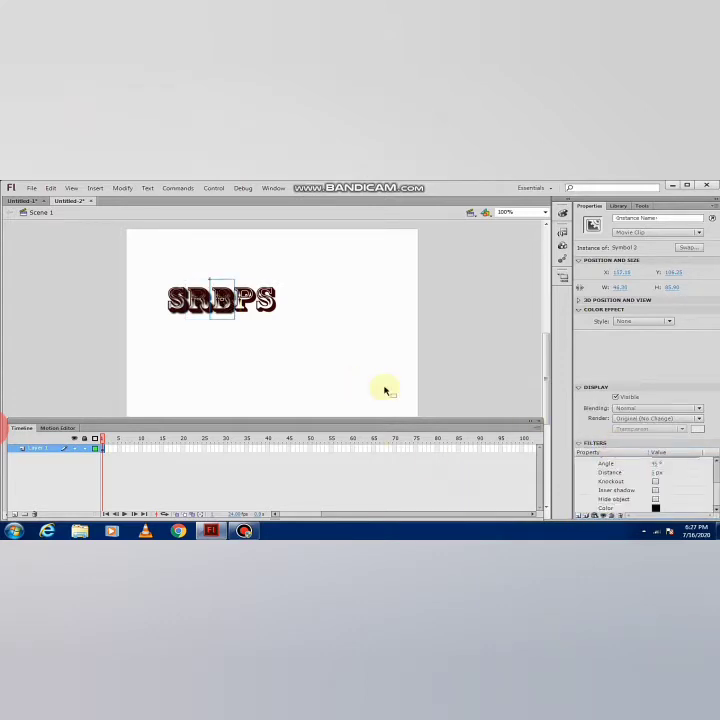
# Apply a default Drop Shadow filter to the letter P and to the final letter S.
pyautogui.click(242, 292)
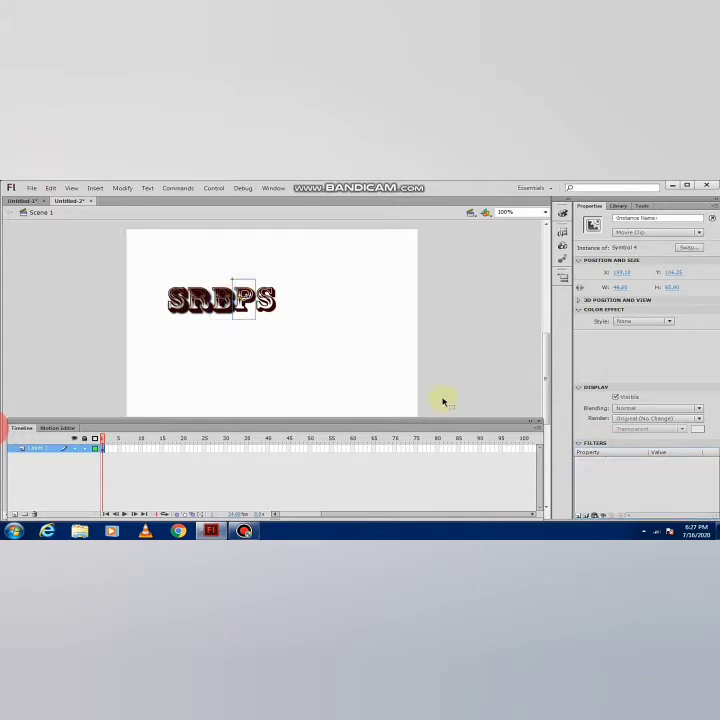
pyautogui.click(579, 516)
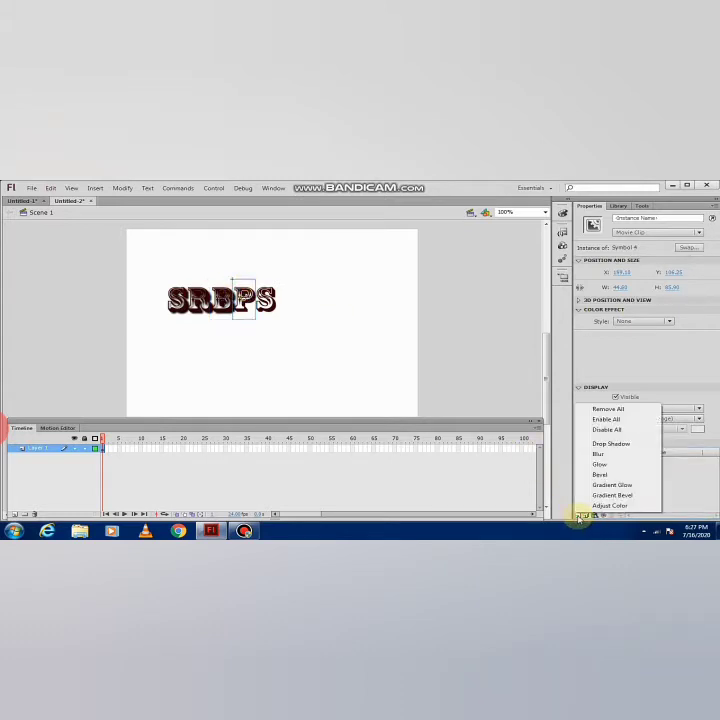
pyautogui.click(617, 446)
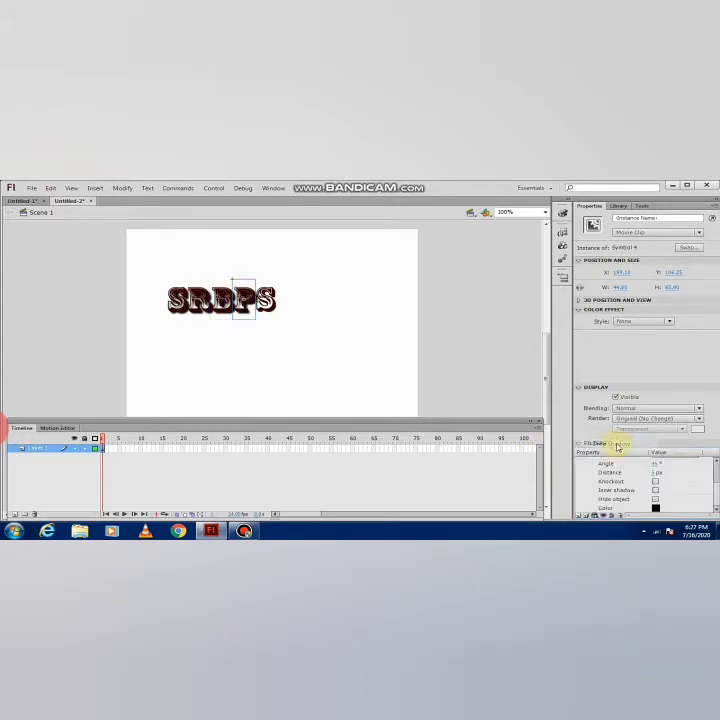
pyautogui.click(276, 308)
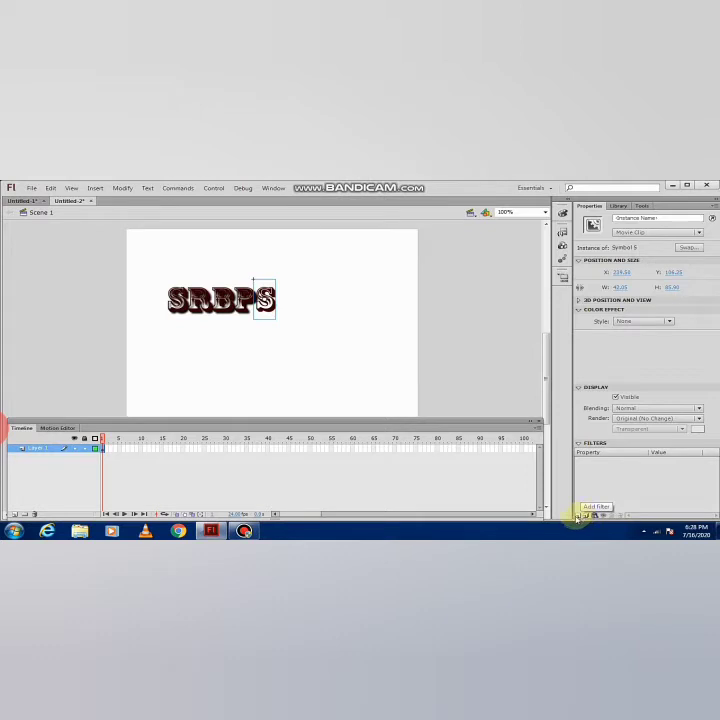
pyautogui.click(583, 515)
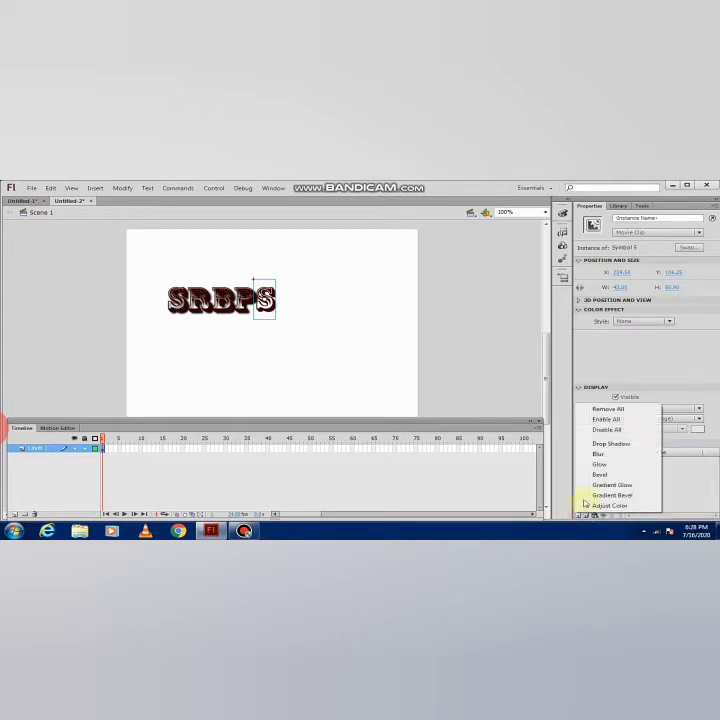
pyautogui.click(614, 446)
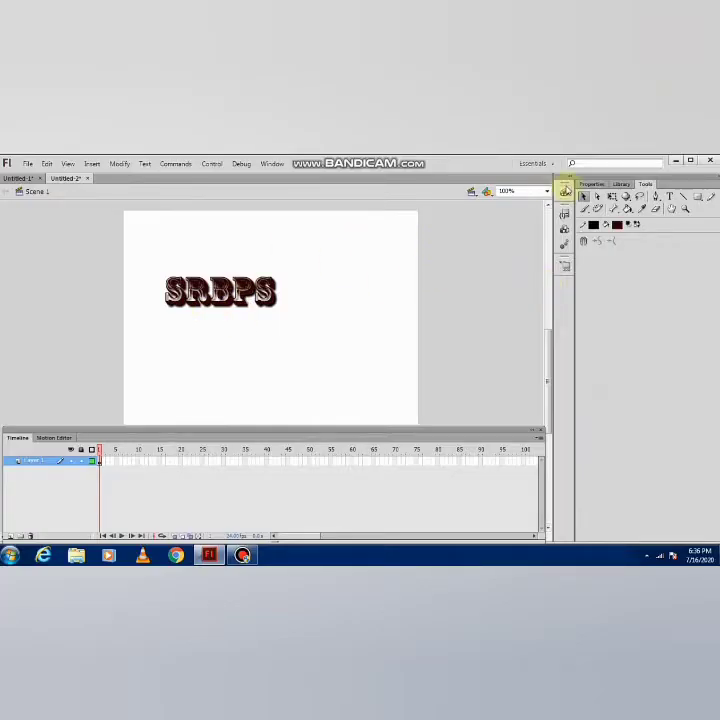
# Select all five SRBPS letters on the stage and distribute them to separate layers.
pyautogui.click(582, 196)
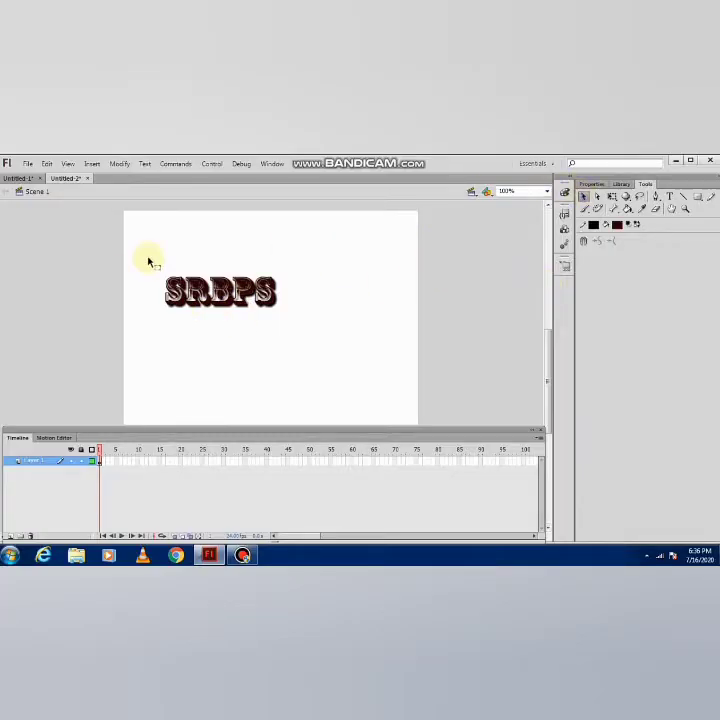
pyautogui.moveTo(156, 260); pyautogui.dragTo(293, 326)
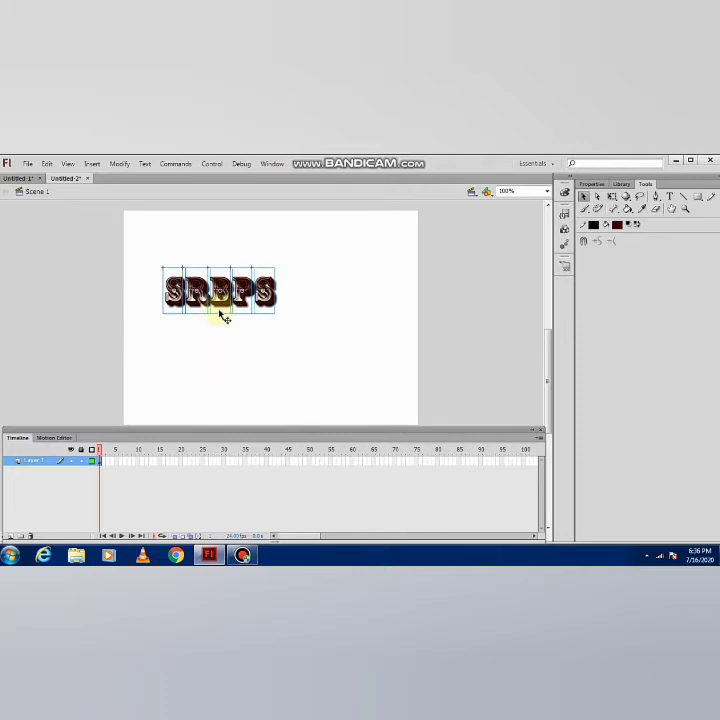
pyautogui.rightClick(221, 290)
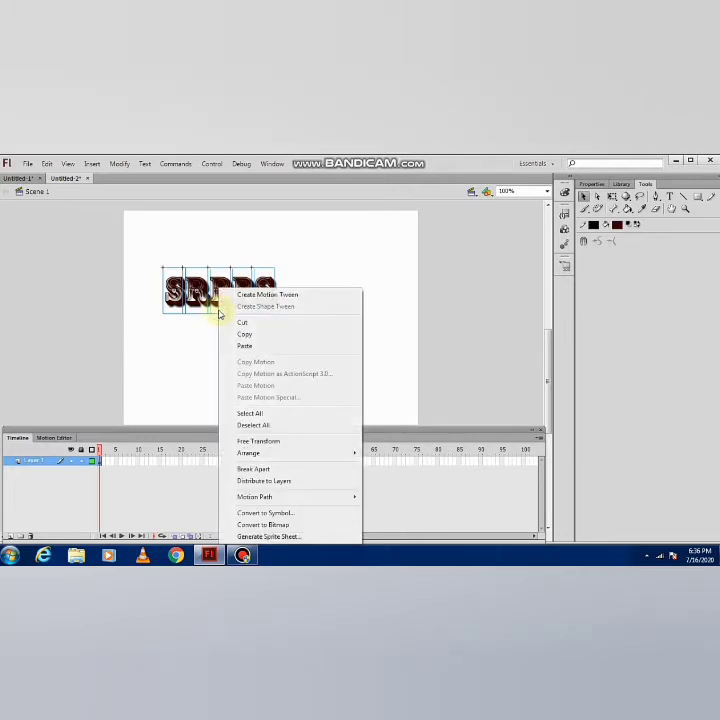
pyautogui.click(265, 483)
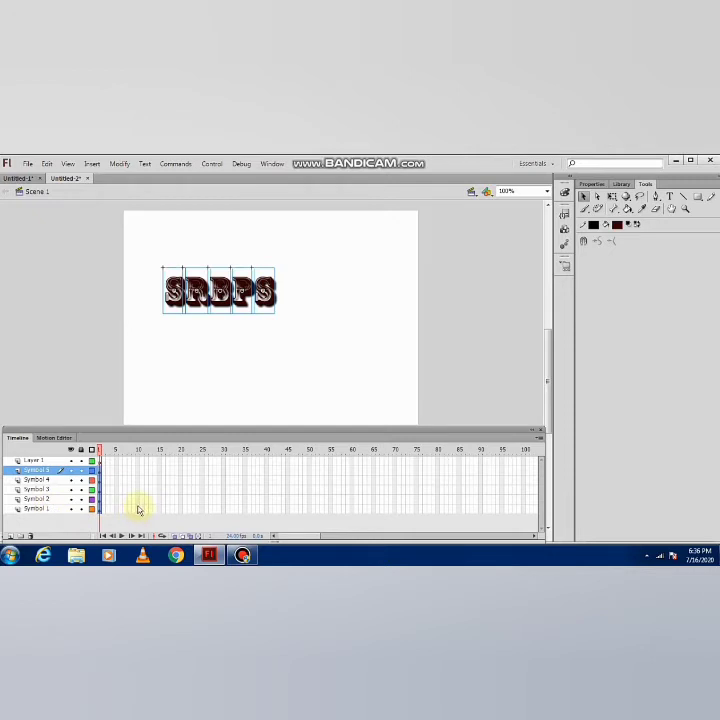
# Insert a keyframe at frame 10 of the Symbol 1 layer and at frame 20 of the Symbol 2 layer.
pyautogui.click(138, 509)
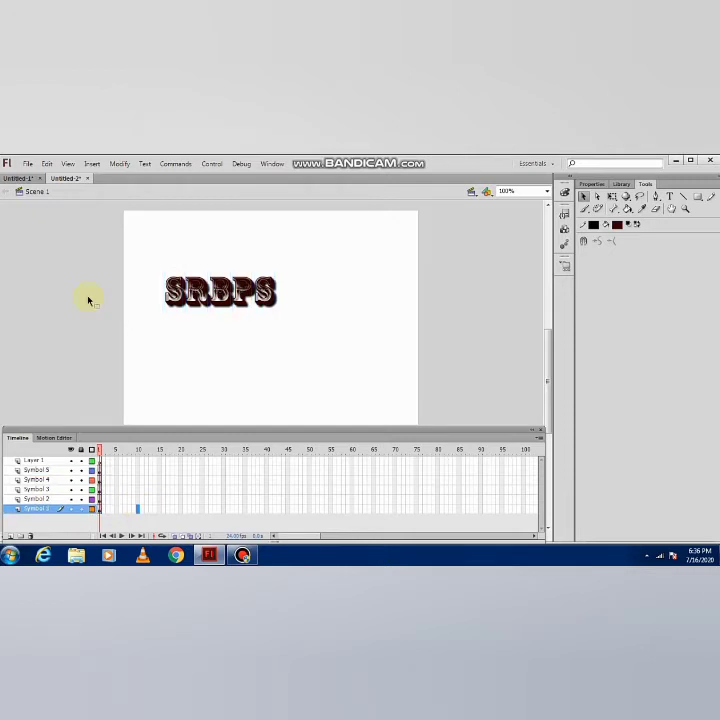
pyautogui.click(90, 165)
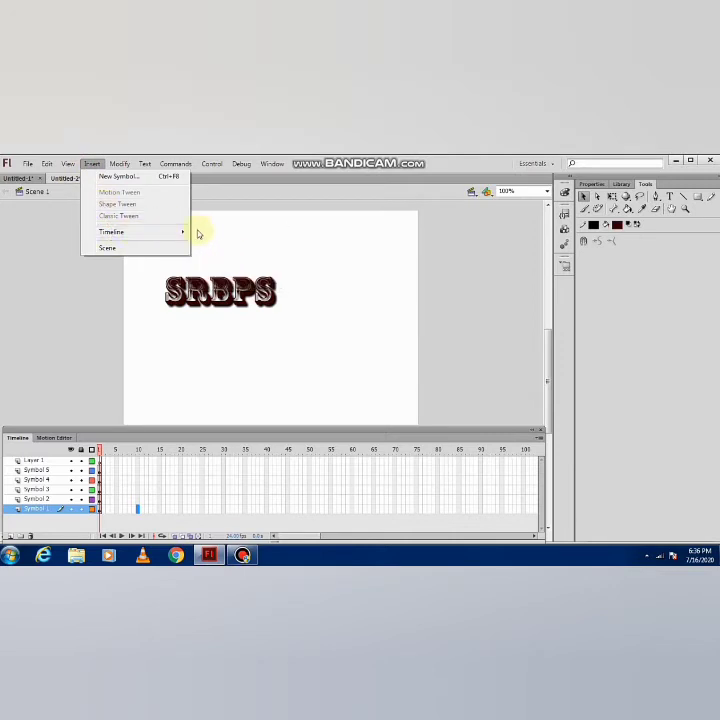
pyautogui.moveTo(183, 236)
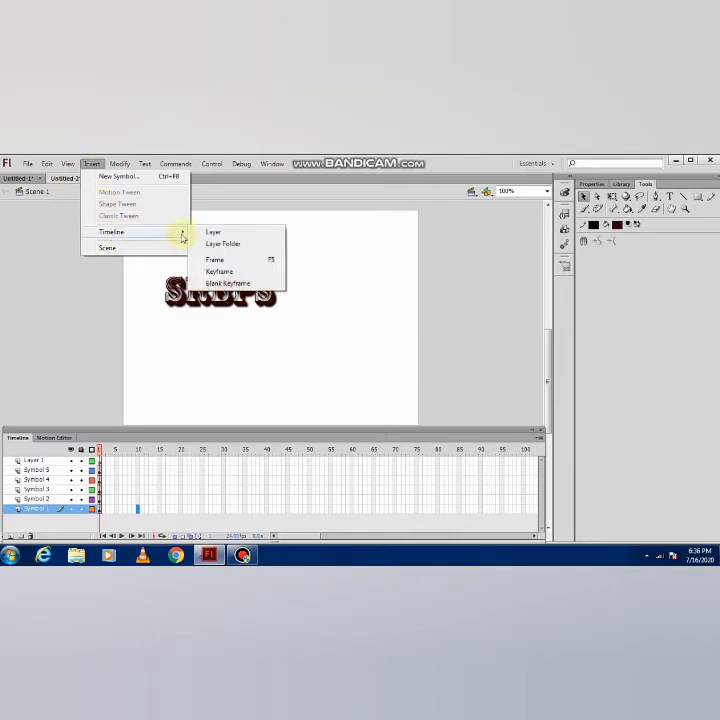
pyautogui.click(219, 271)
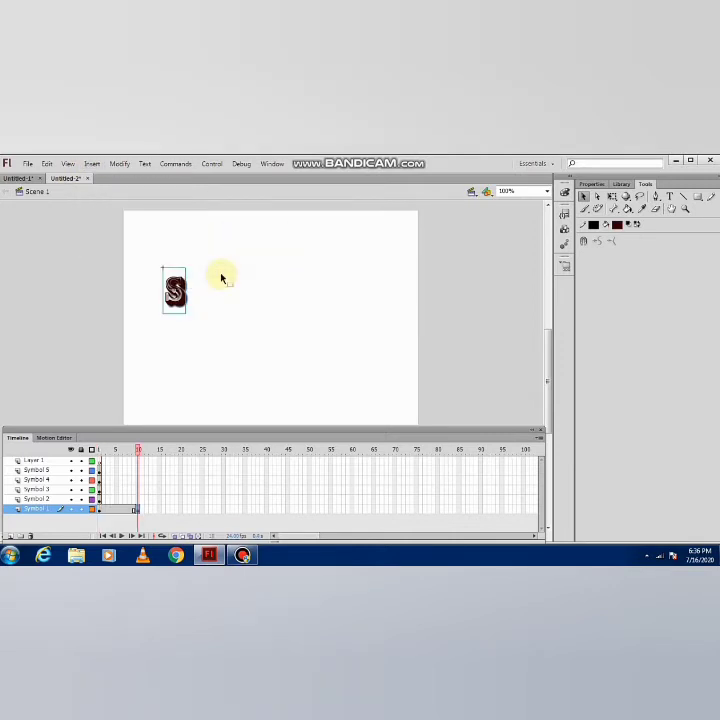
pyautogui.click(180, 499)
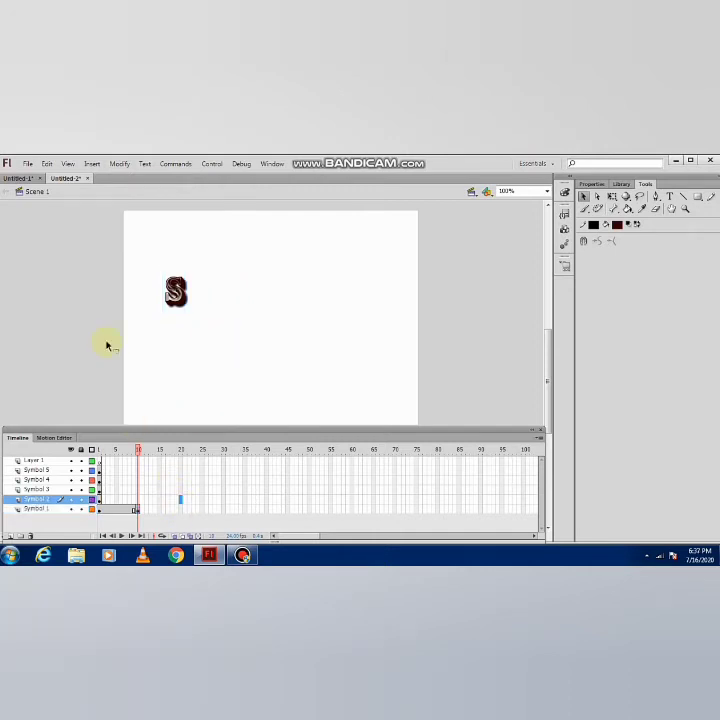
pyautogui.click(92, 164)
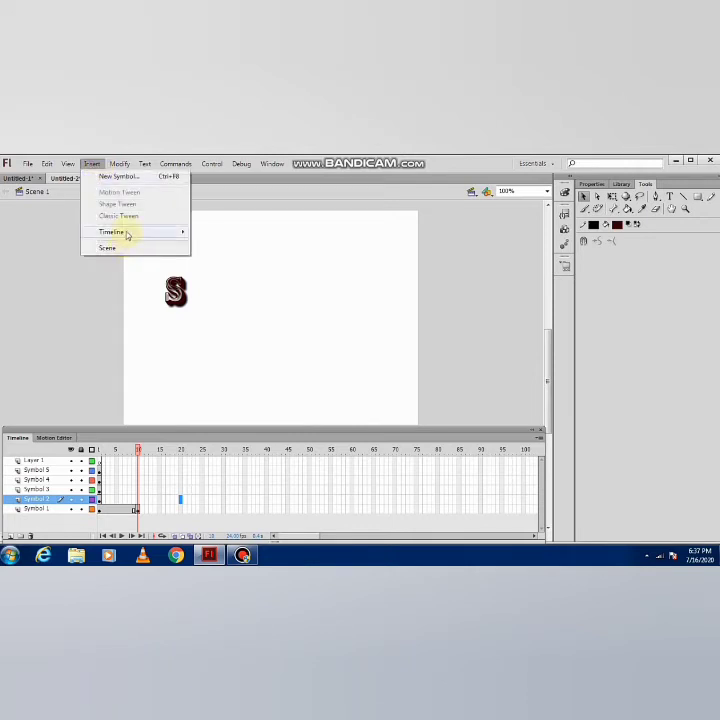
pyautogui.moveTo(150, 236)
pyautogui.click(206, 271)
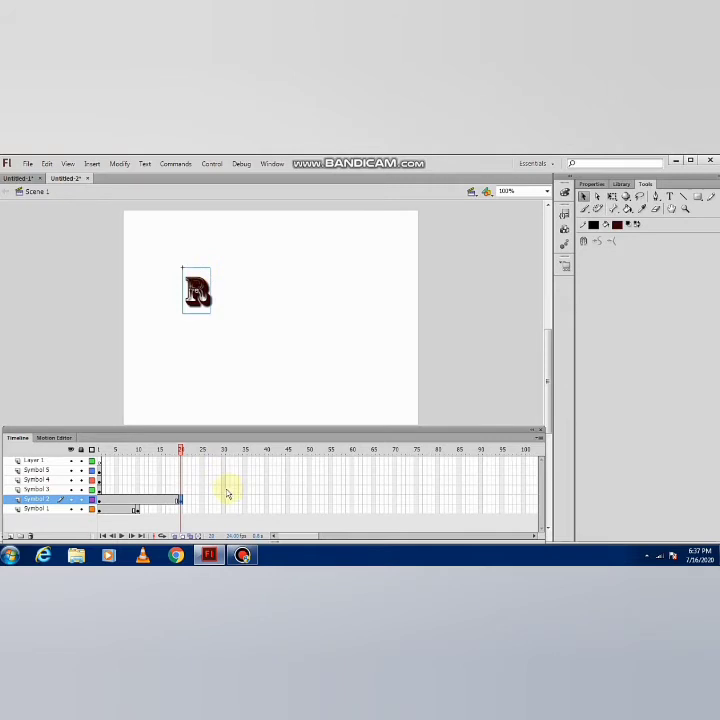
# Insert a keyframe at frame 30 of the Symbol 3 layer and at frame 40 of the Symbol 4 layer.
pyautogui.click(224, 490)
pyautogui.click(92, 164)
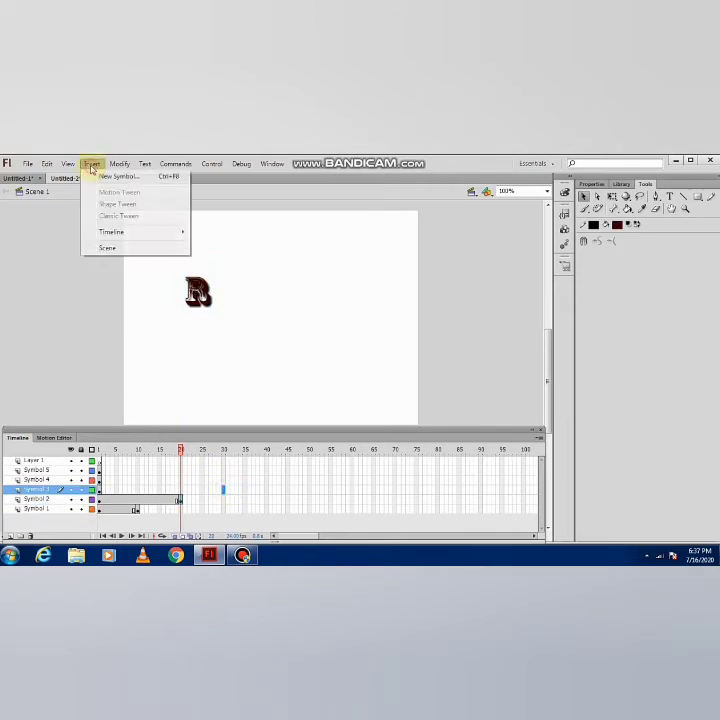
pyautogui.moveTo(132, 237)
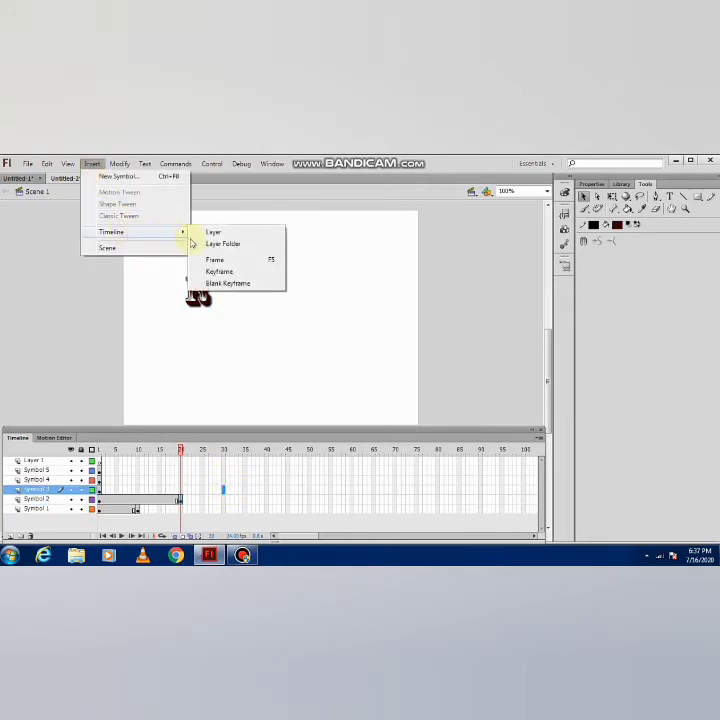
pyautogui.click(209, 272)
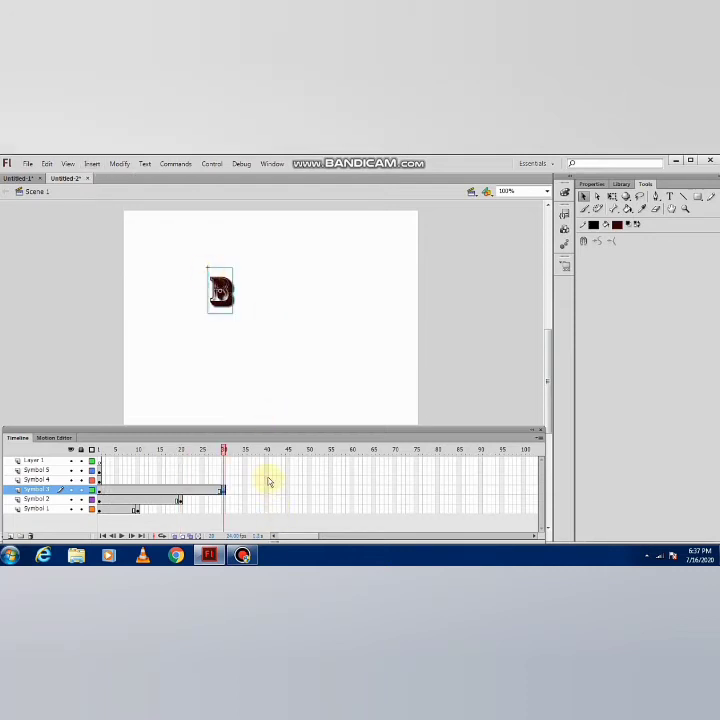
pyautogui.click(266, 480)
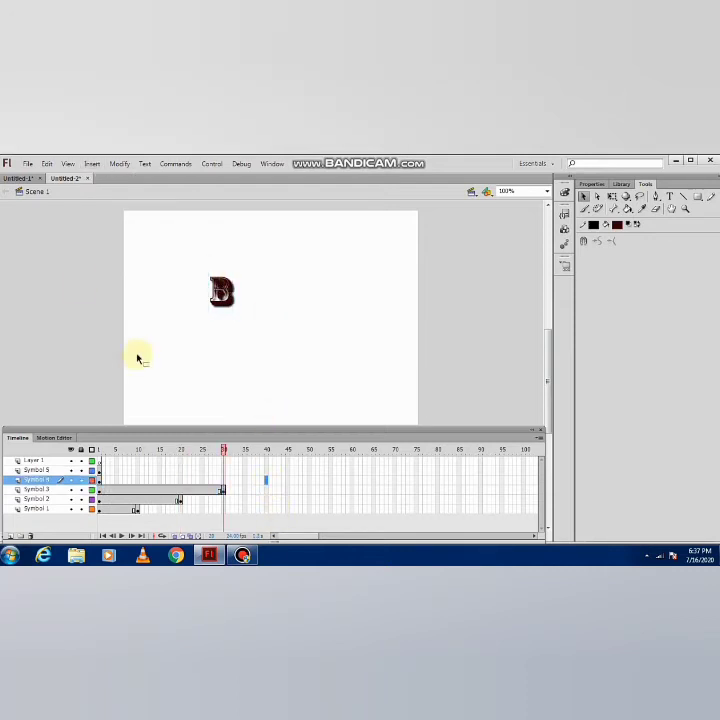
pyautogui.click(88, 166)
pyautogui.moveTo(150, 238)
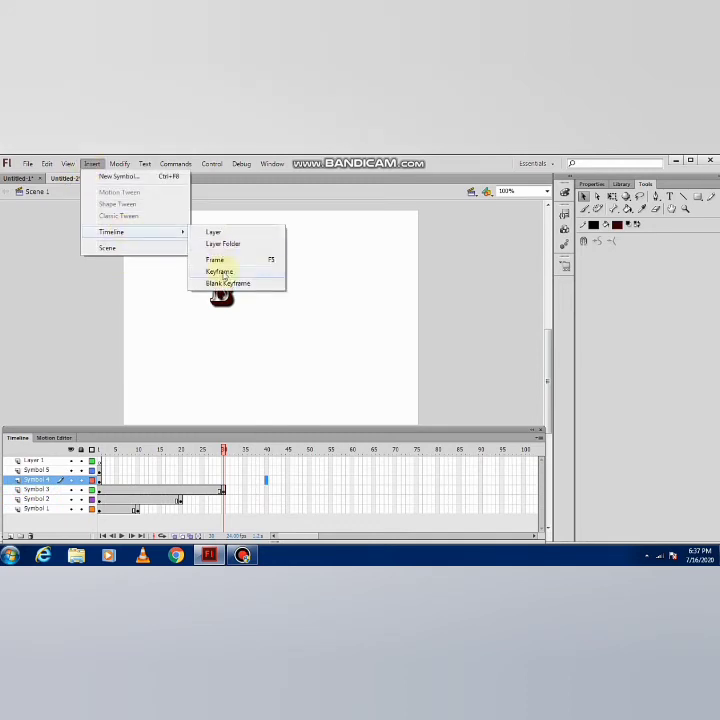
pyautogui.click(220, 272)
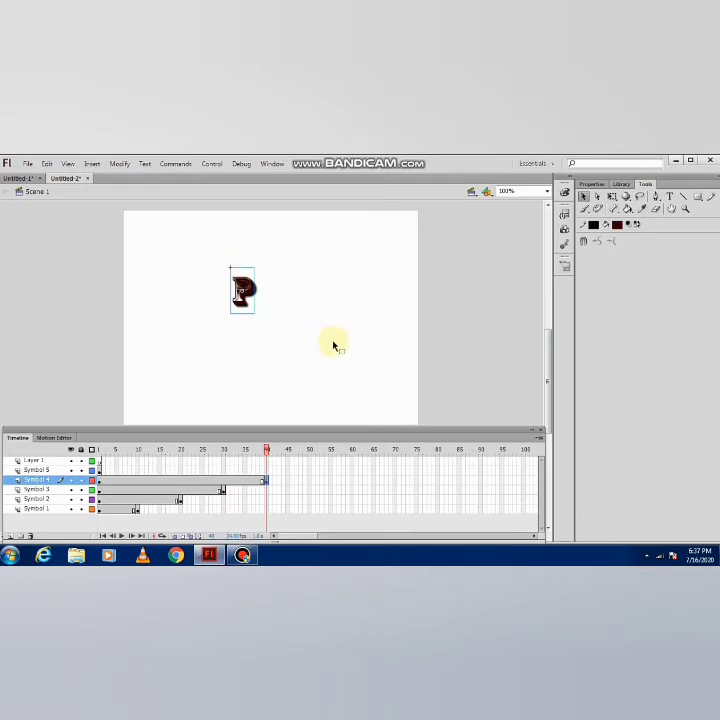
# Insert a keyframe at frame 50 of the Symbol 5 layer.
pyautogui.click(309, 470)
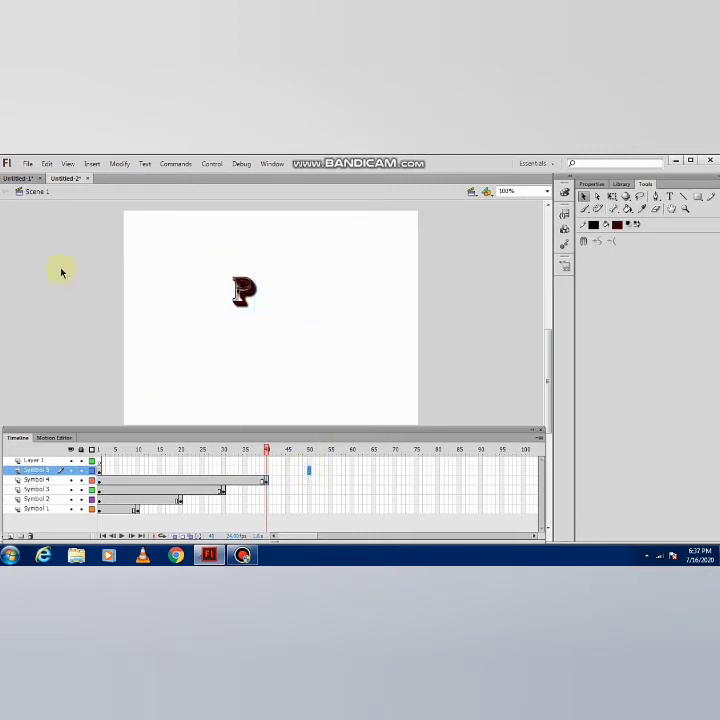
pyautogui.click(93, 164)
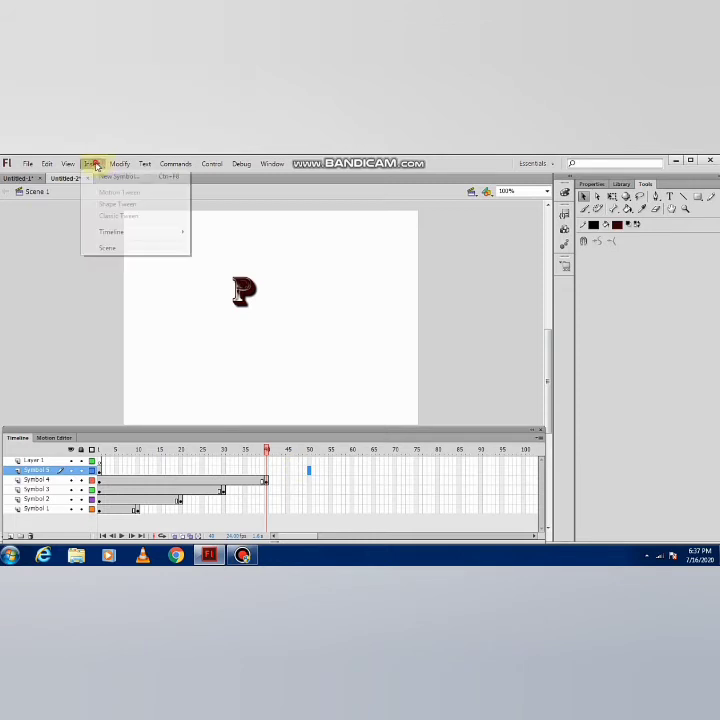
pyautogui.moveTo(116, 233)
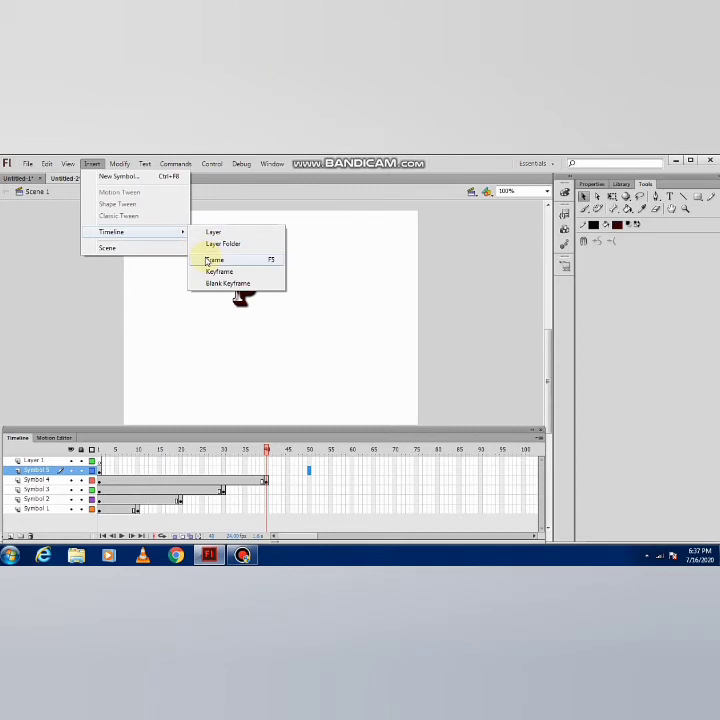
pyautogui.click(222, 273)
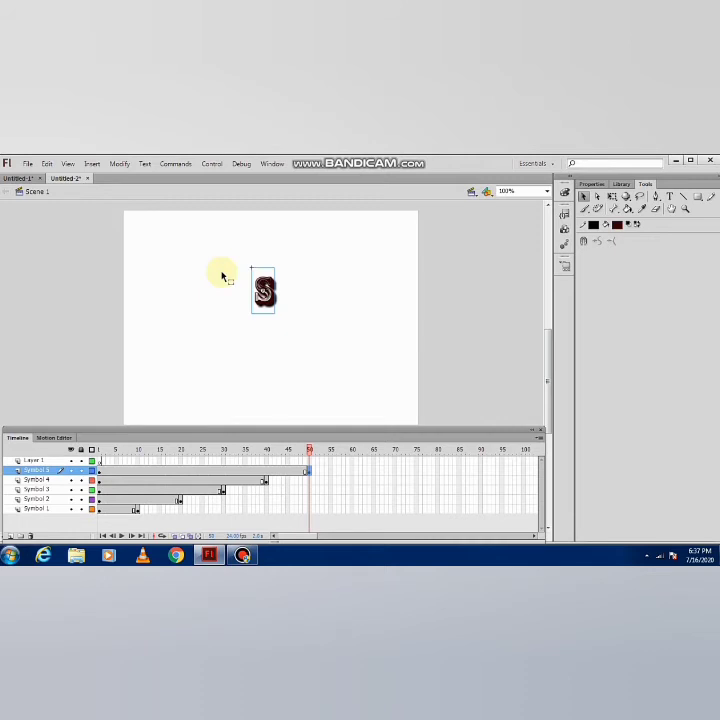
# Create classic tweens between the keyframes on the Symbol 5 and Symbol 4 layers.
pyautogui.rightClick(142, 474)
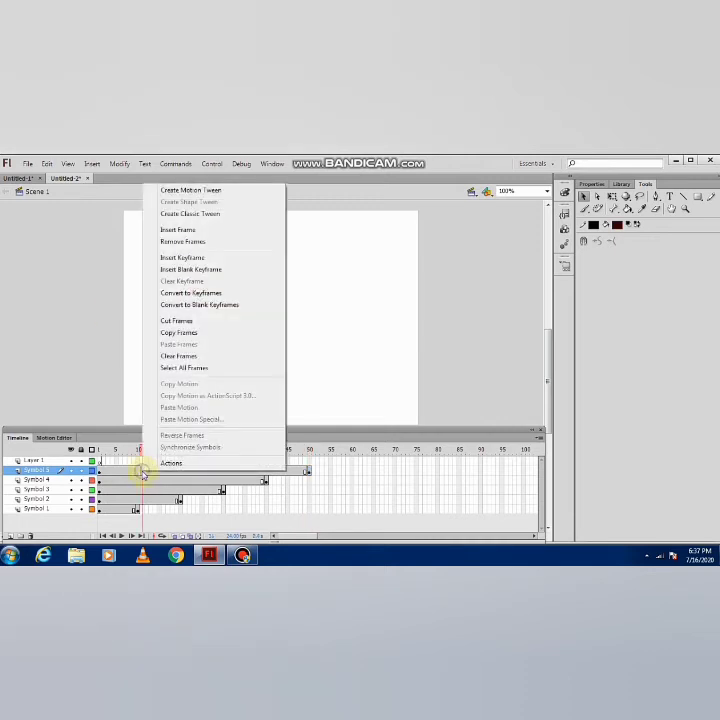
pyautogui.click(190, 214)
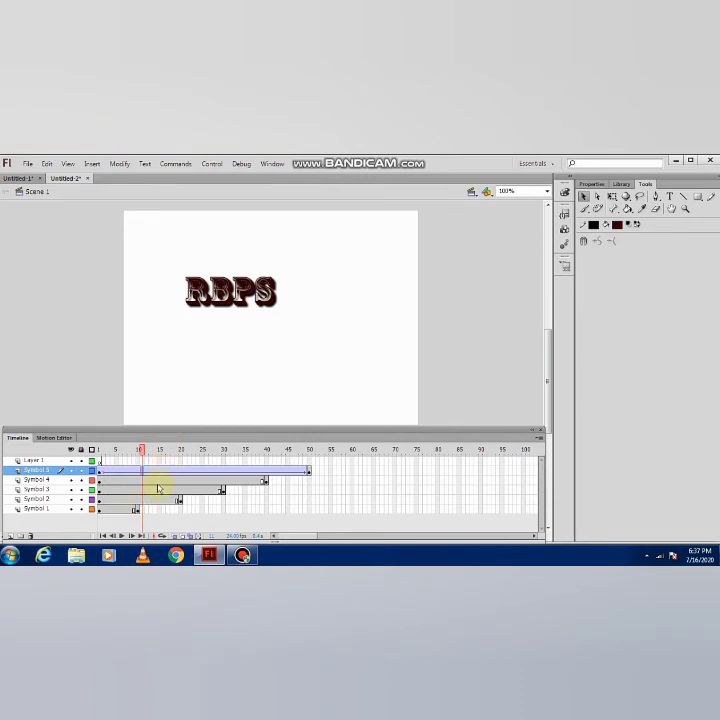
pyautogui.rightClick(157, 485)
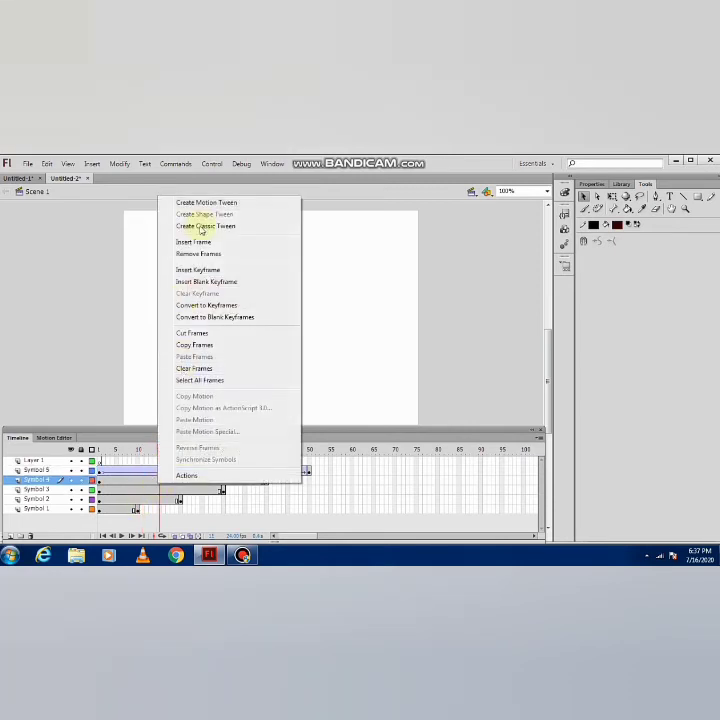
pyautogui.click(204, 228)
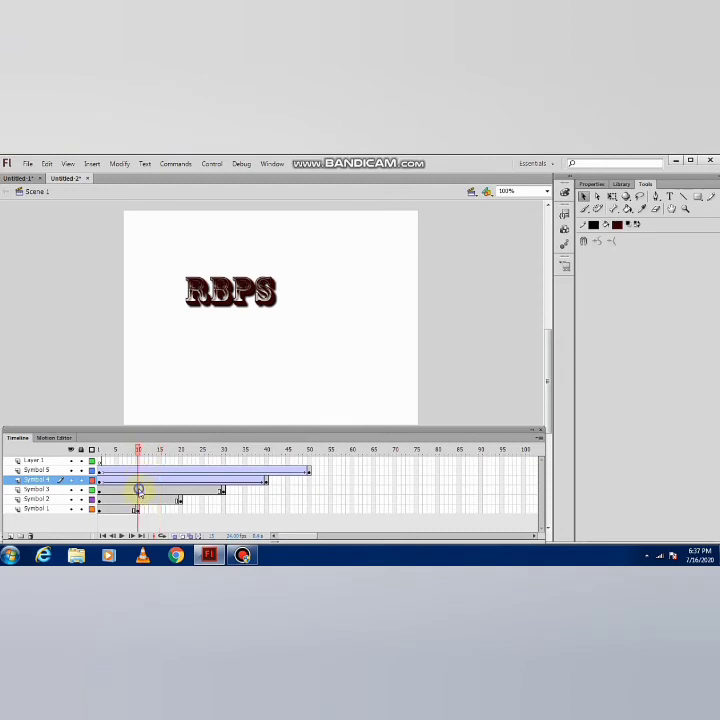
# Create classic tweens between the keyframes on the Symbol 3, Symbol 2 and Symbol 1 layers.
pyautogui.rightClick(140, 490)
pyautogui.click(200, 235)
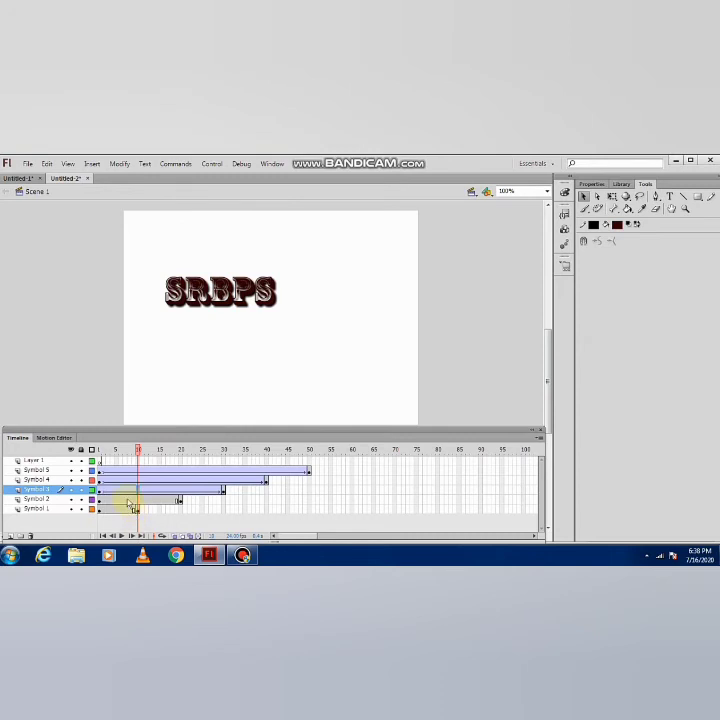
pyautogui.rightClick(129, 502)
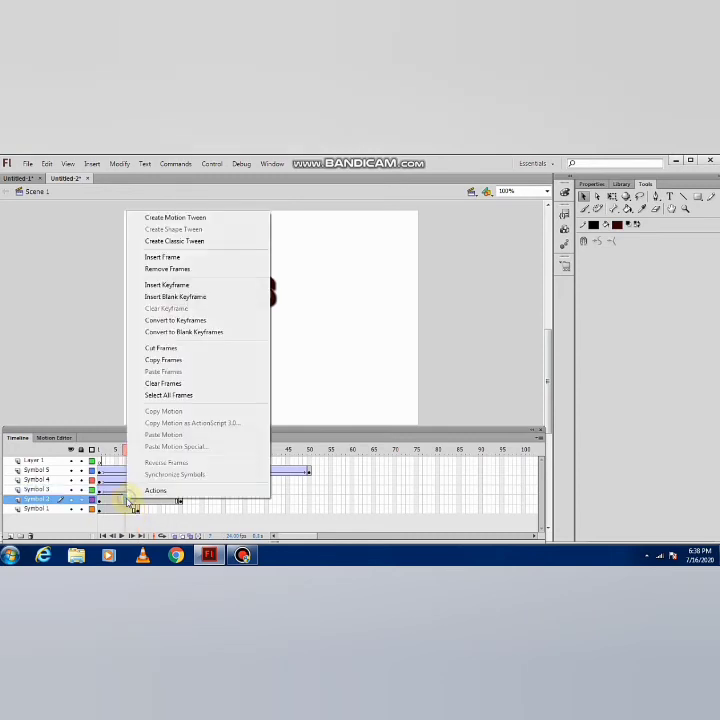
pyautogui.click(189, 244)
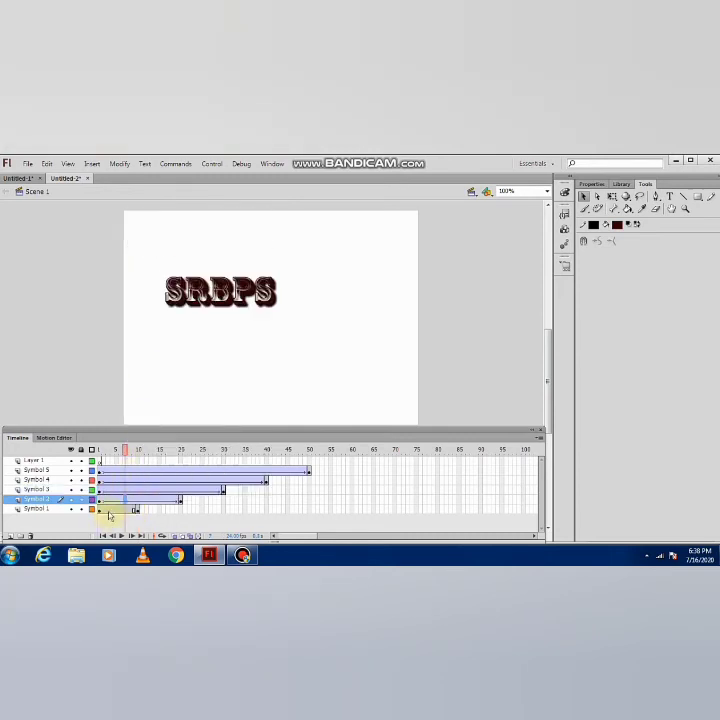
pyautogui.rightClick(110, 511)
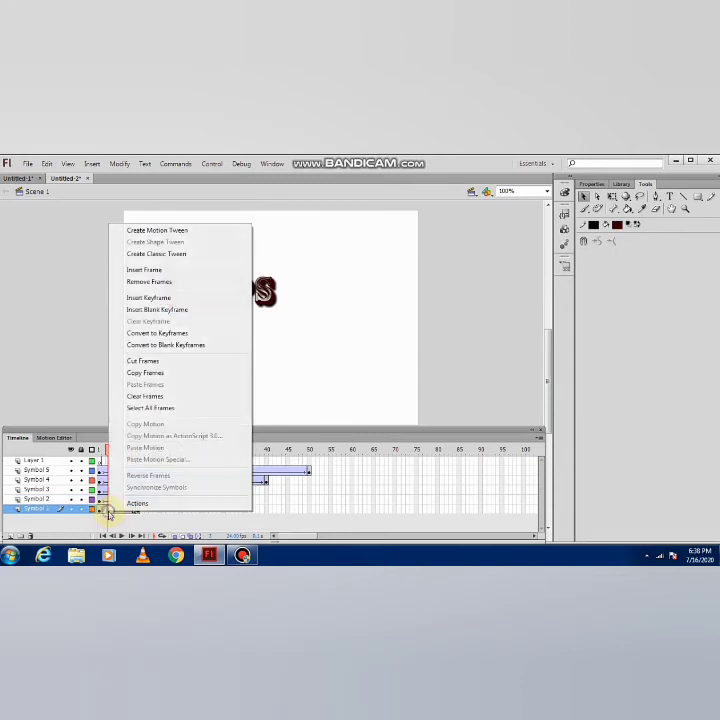
pyautogui.click(188, 253)
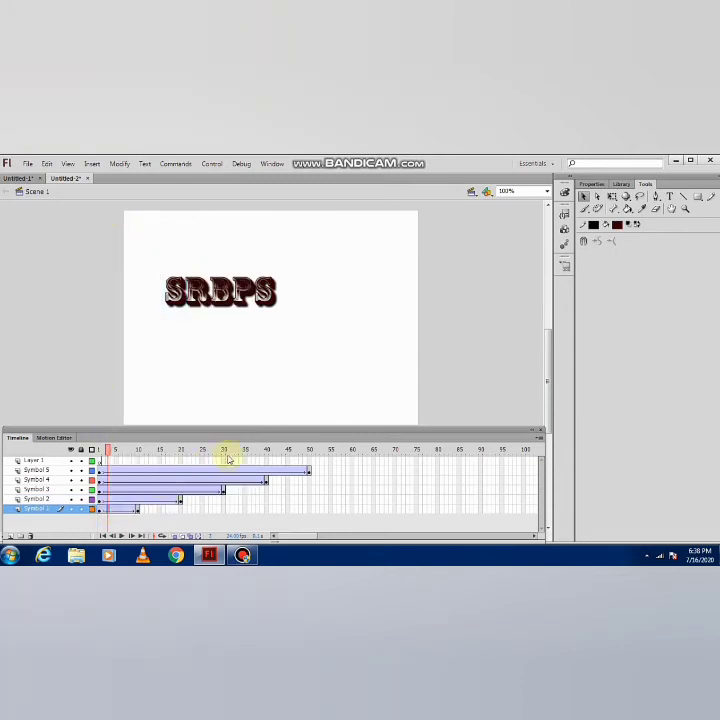
# Apply an Alpha color effect of 0% to the first letter S at frame 10 of the Symbol 1 layer.
pyautogui.click(138, 509)
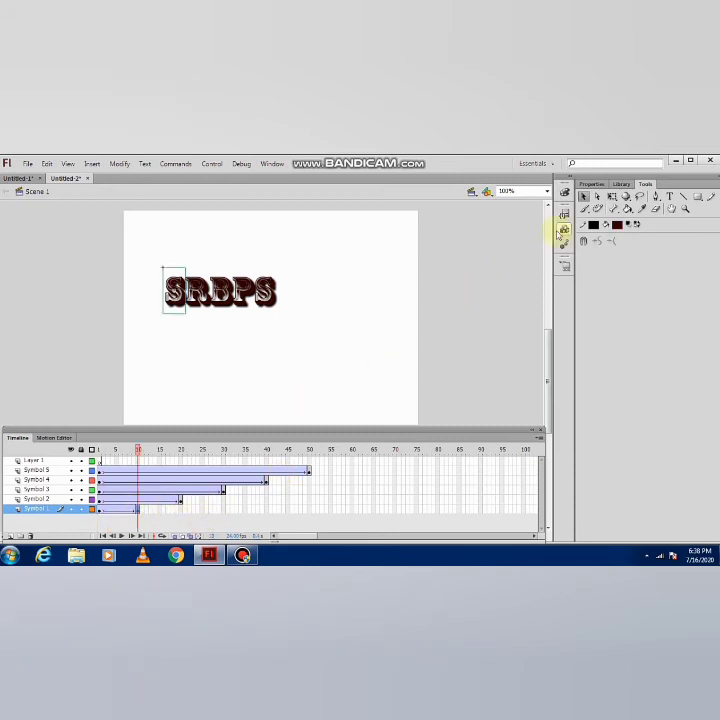
pyautogui.click(590, 184)
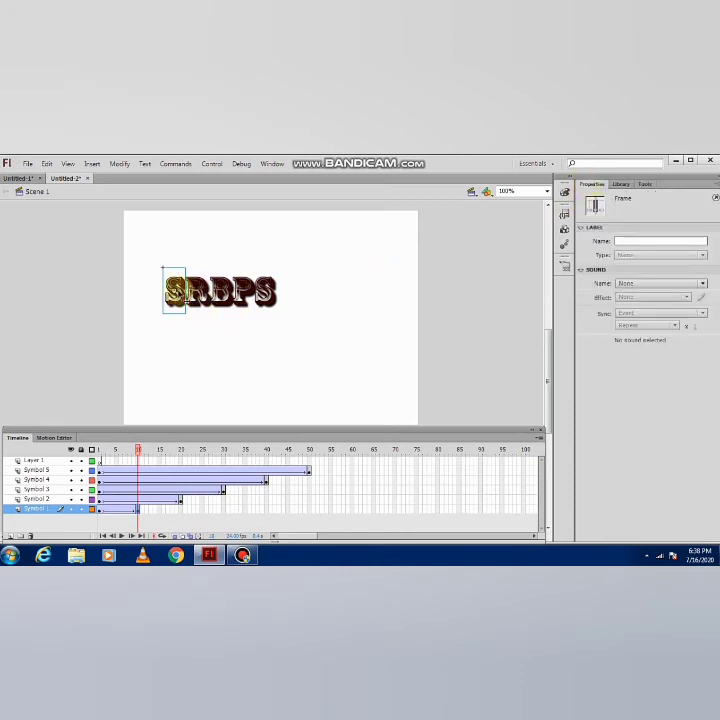
pyautogui.click(174, 290)
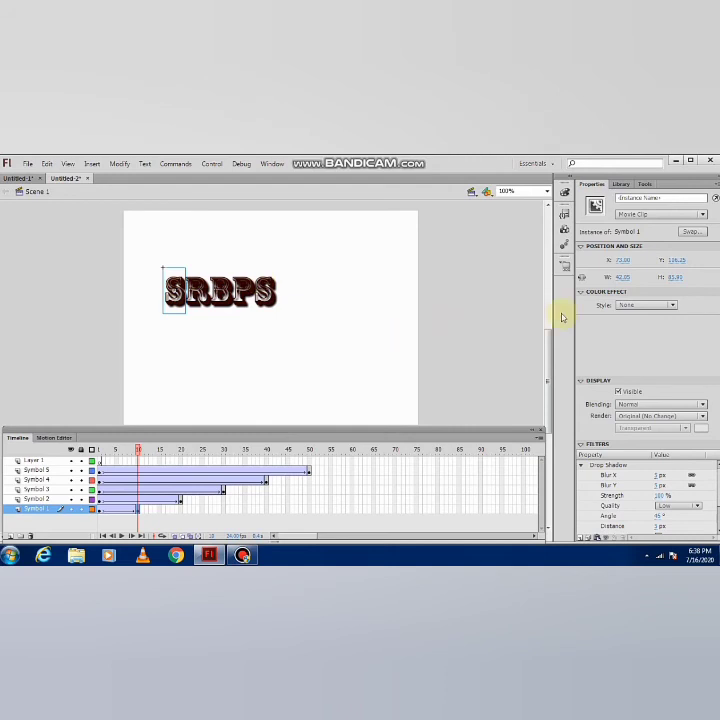
pyautogui.click(673, 306)
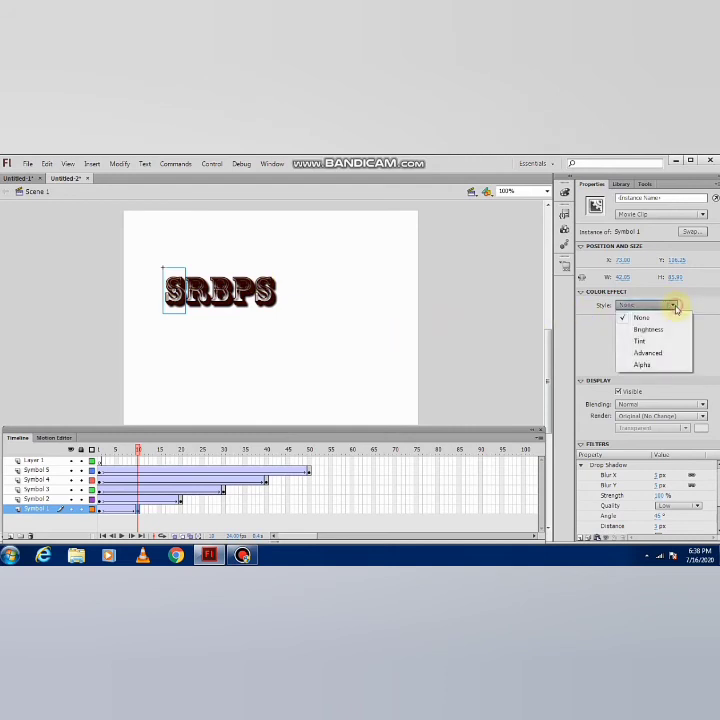
pyautogui.click(652, 366)
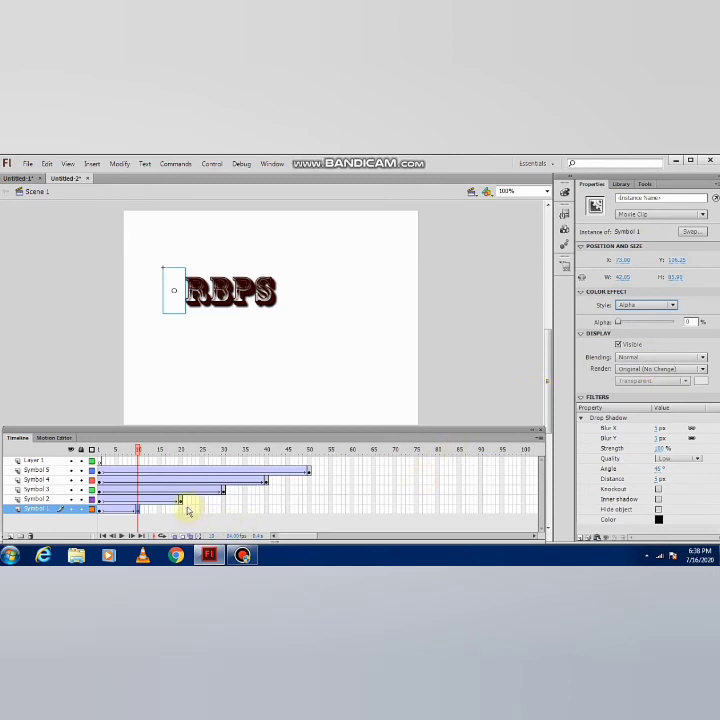
# Apply an Alpha color effect of 0% to the letter R at frame 20 of the Symbol 2 layer.
pyautogui.click(181, 499)
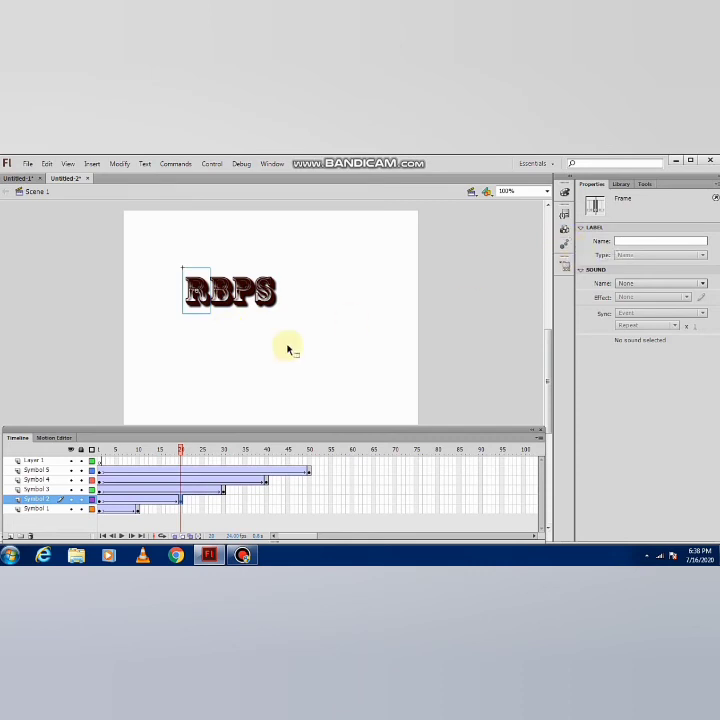
pyautogui.click(193, 293)
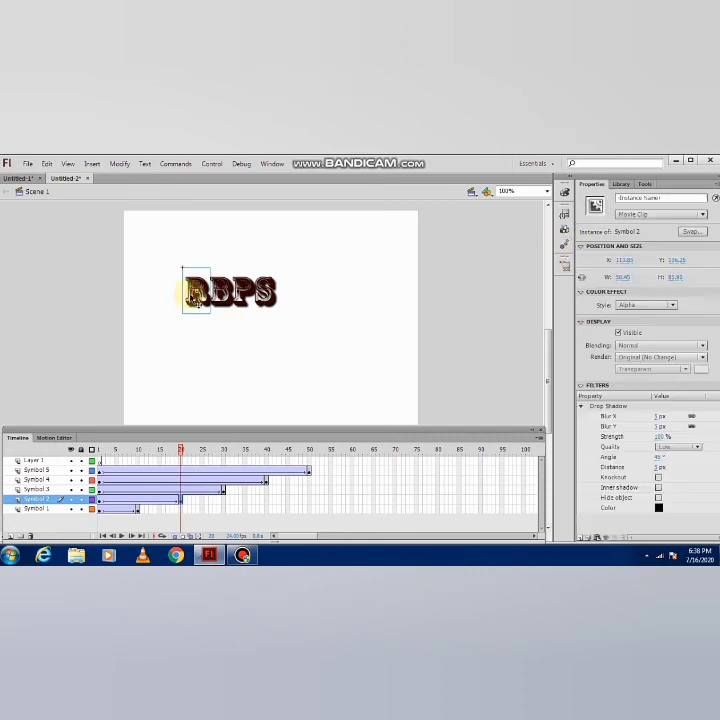
pyautogui.click(675, 307)
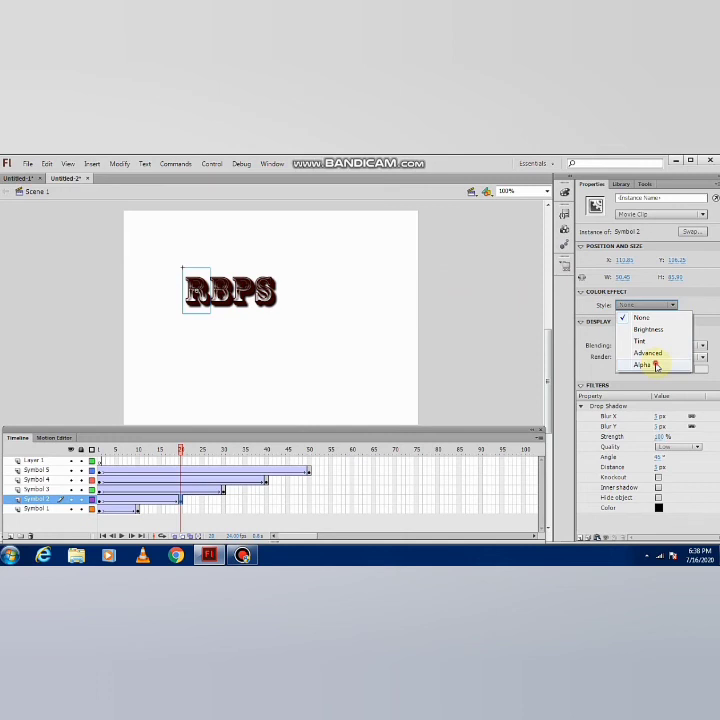
pyautogui.click(655, 365)
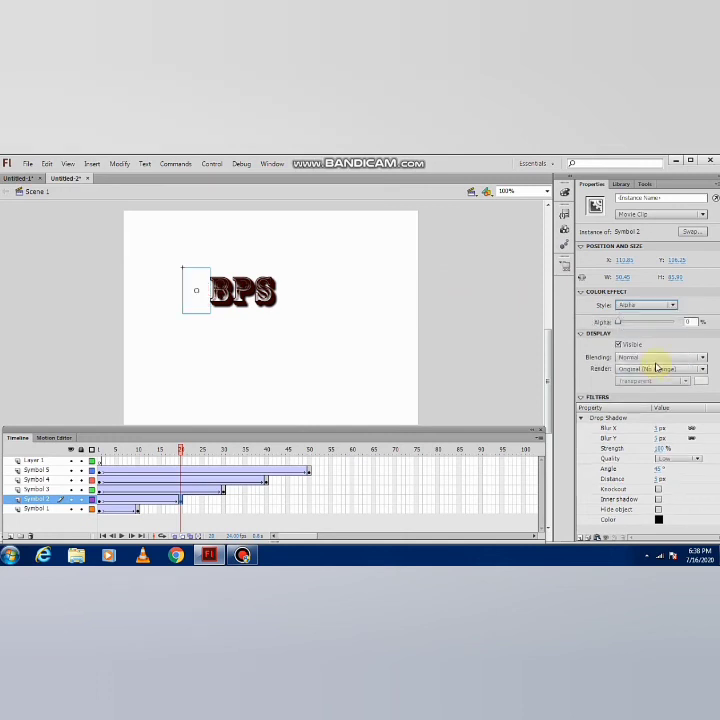
# Apply an Alpha color effect of 0% to the letter B at frame 30 of the Symbol 3 layer.
pyautogui.click(224, 490)
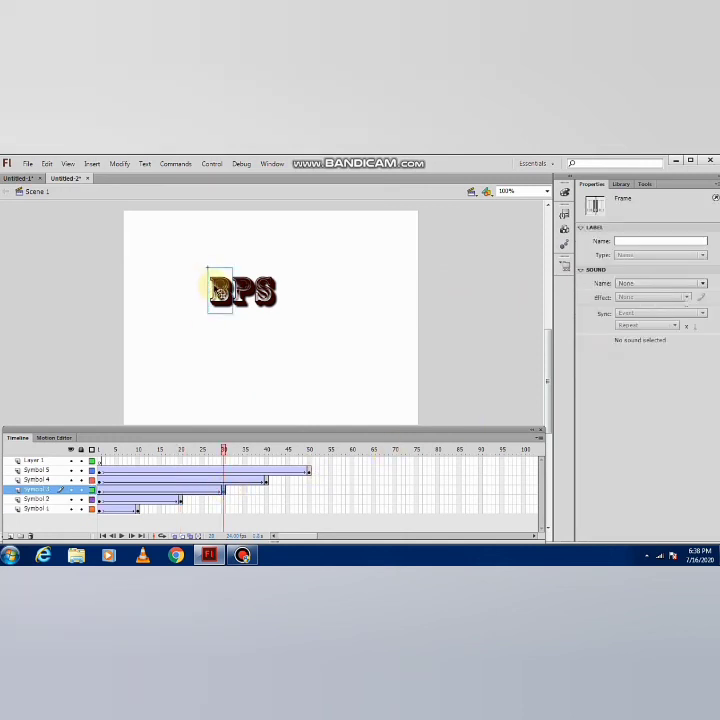
pyautogui.click(218, 290)
pyautogui.click(675, 305)
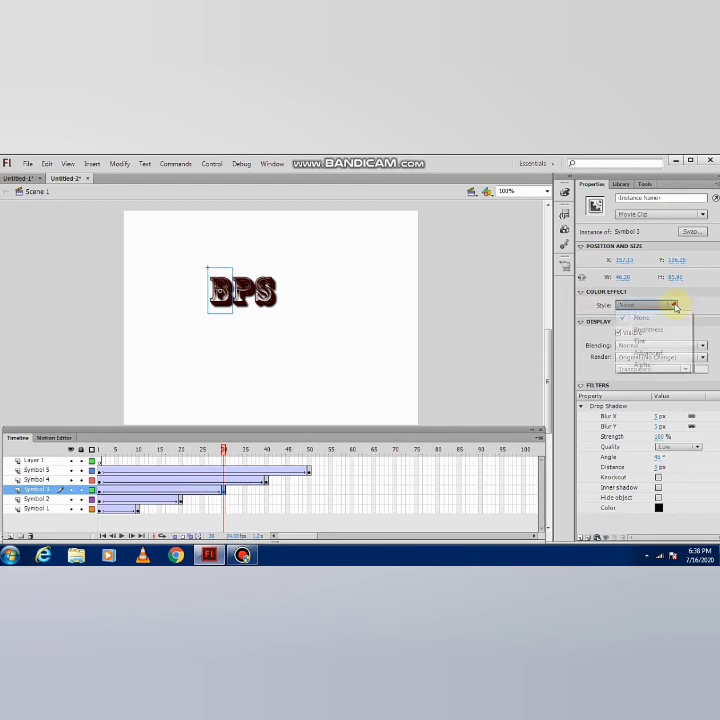
pyautogui.click(656, 367)
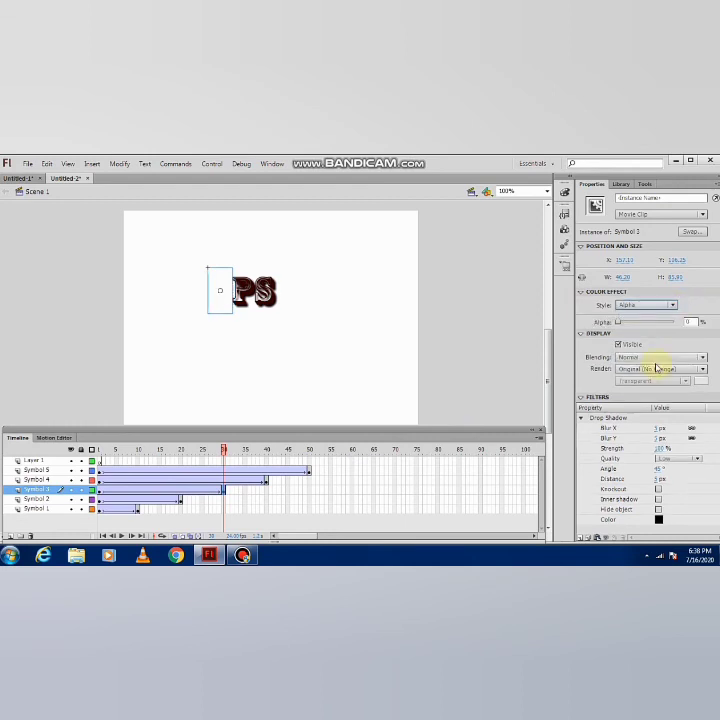
# Apply an Alpha color effect of 0% to the letter P at frame 40 of the Symbol 4 layer.
pyautogui.click(267, 480)
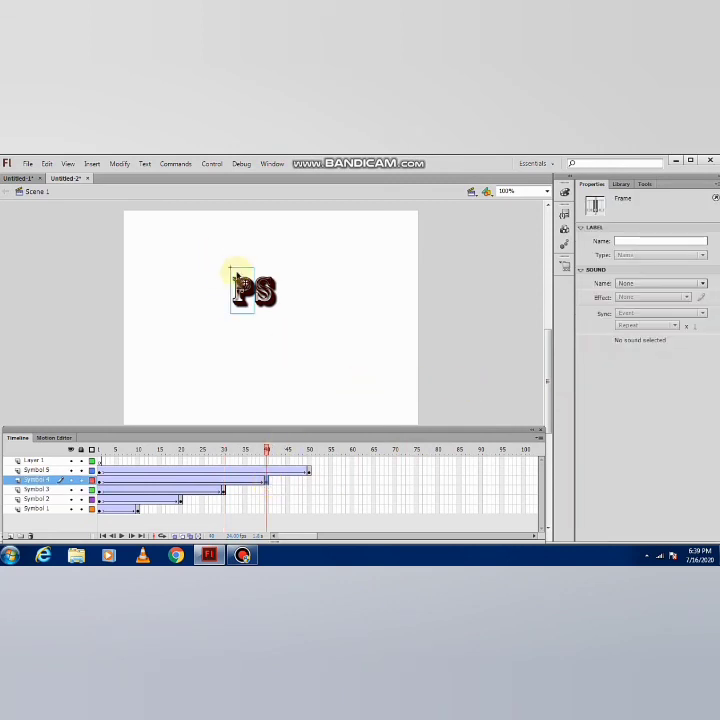
pyautogui.click(239, 281)
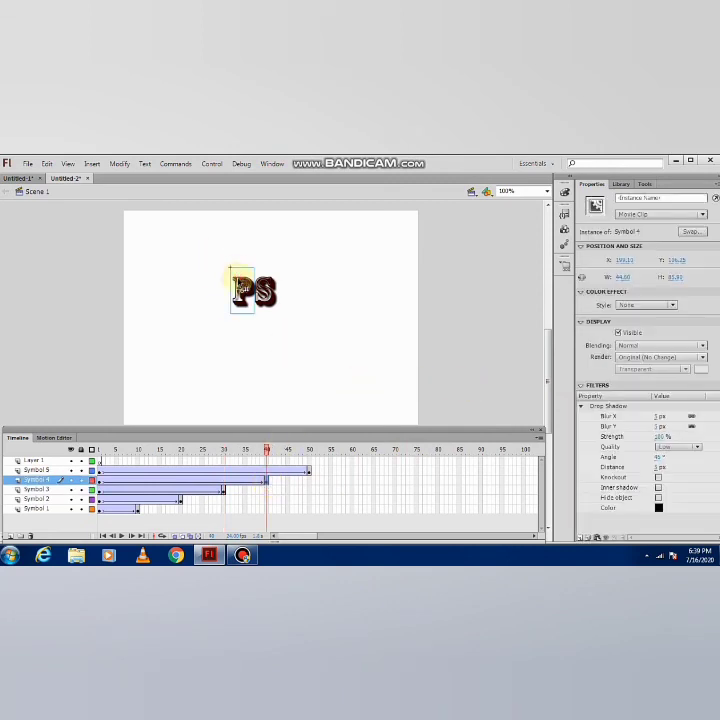
pyautogui.click(673, 307)
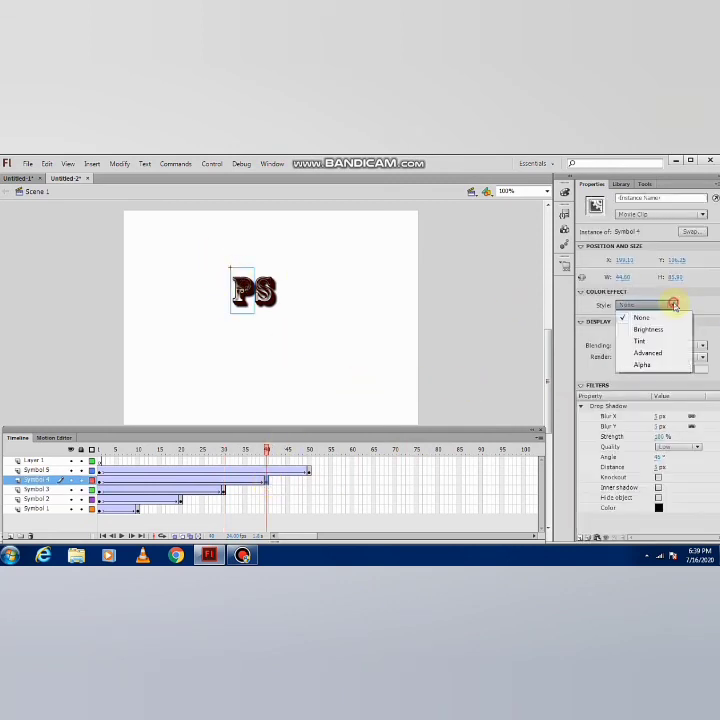
pyautogui.click(652, 364)
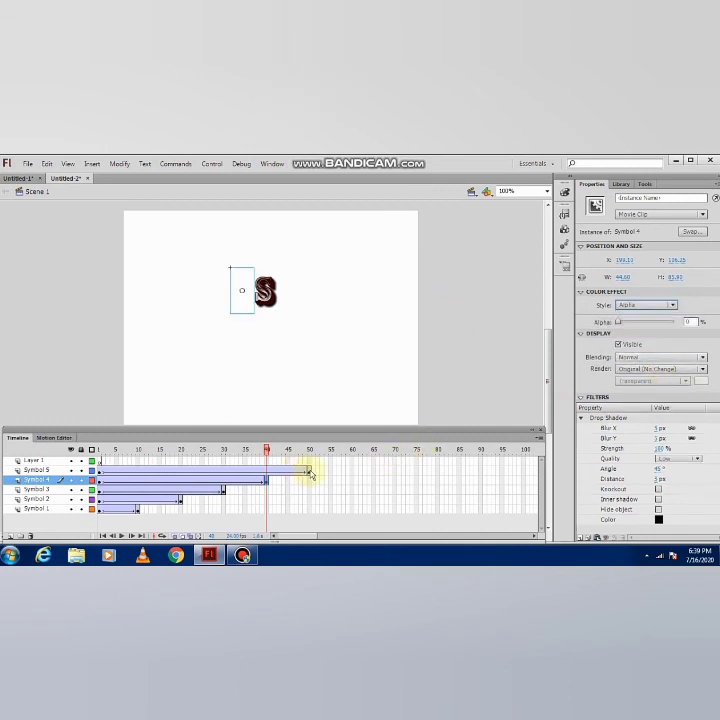
# Apply an Alpha color effect of 0% to the last letter S at frame 50 of the Symbol 5 layer, and play the animation.
pyautogui.click(309, 471)
pyautogui.click(264, 290)
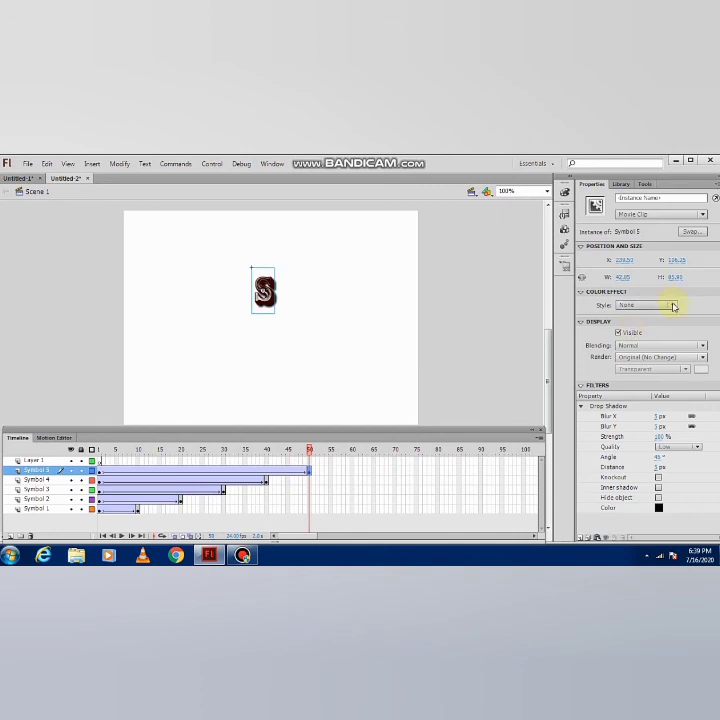
pyautogui.click(673, 306)
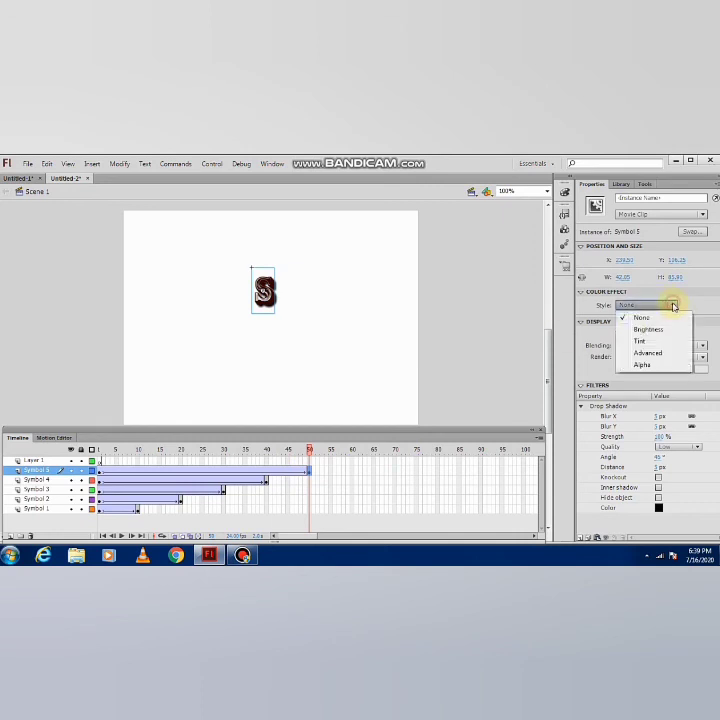
pyautogui.click(645, 365)
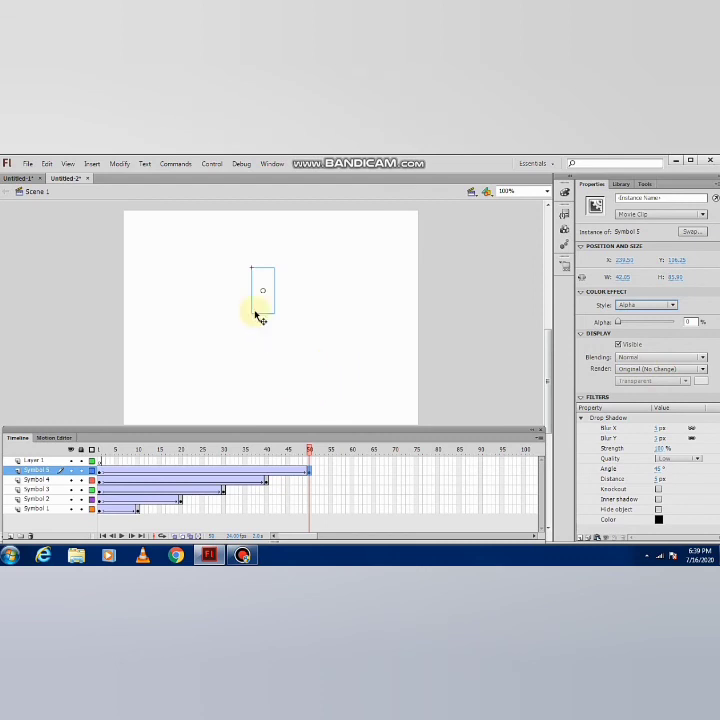
pyautogui.click(211, 170)
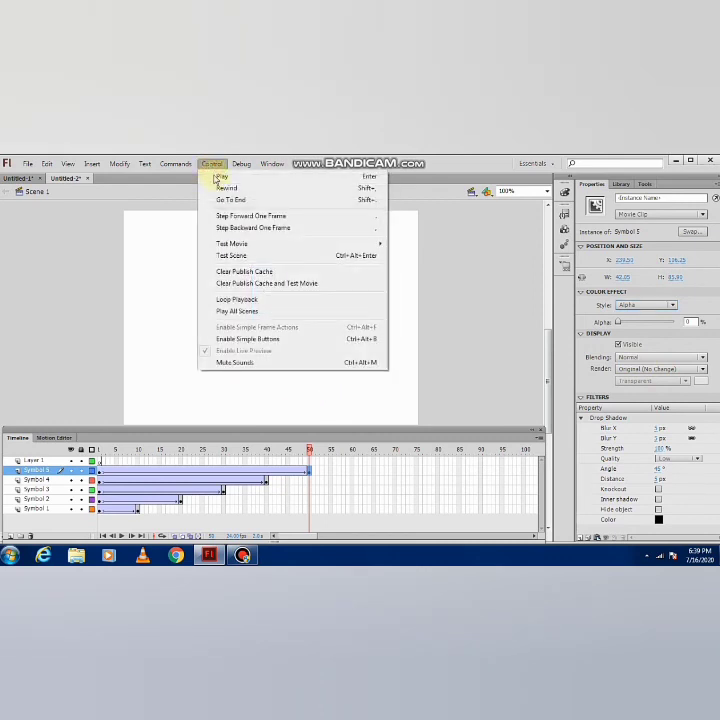
pyautogui.click(218, 179)
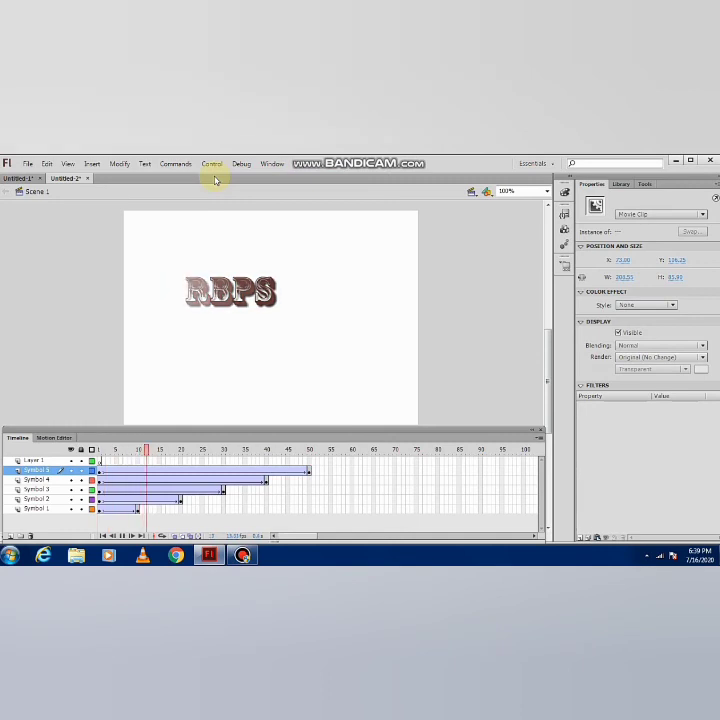